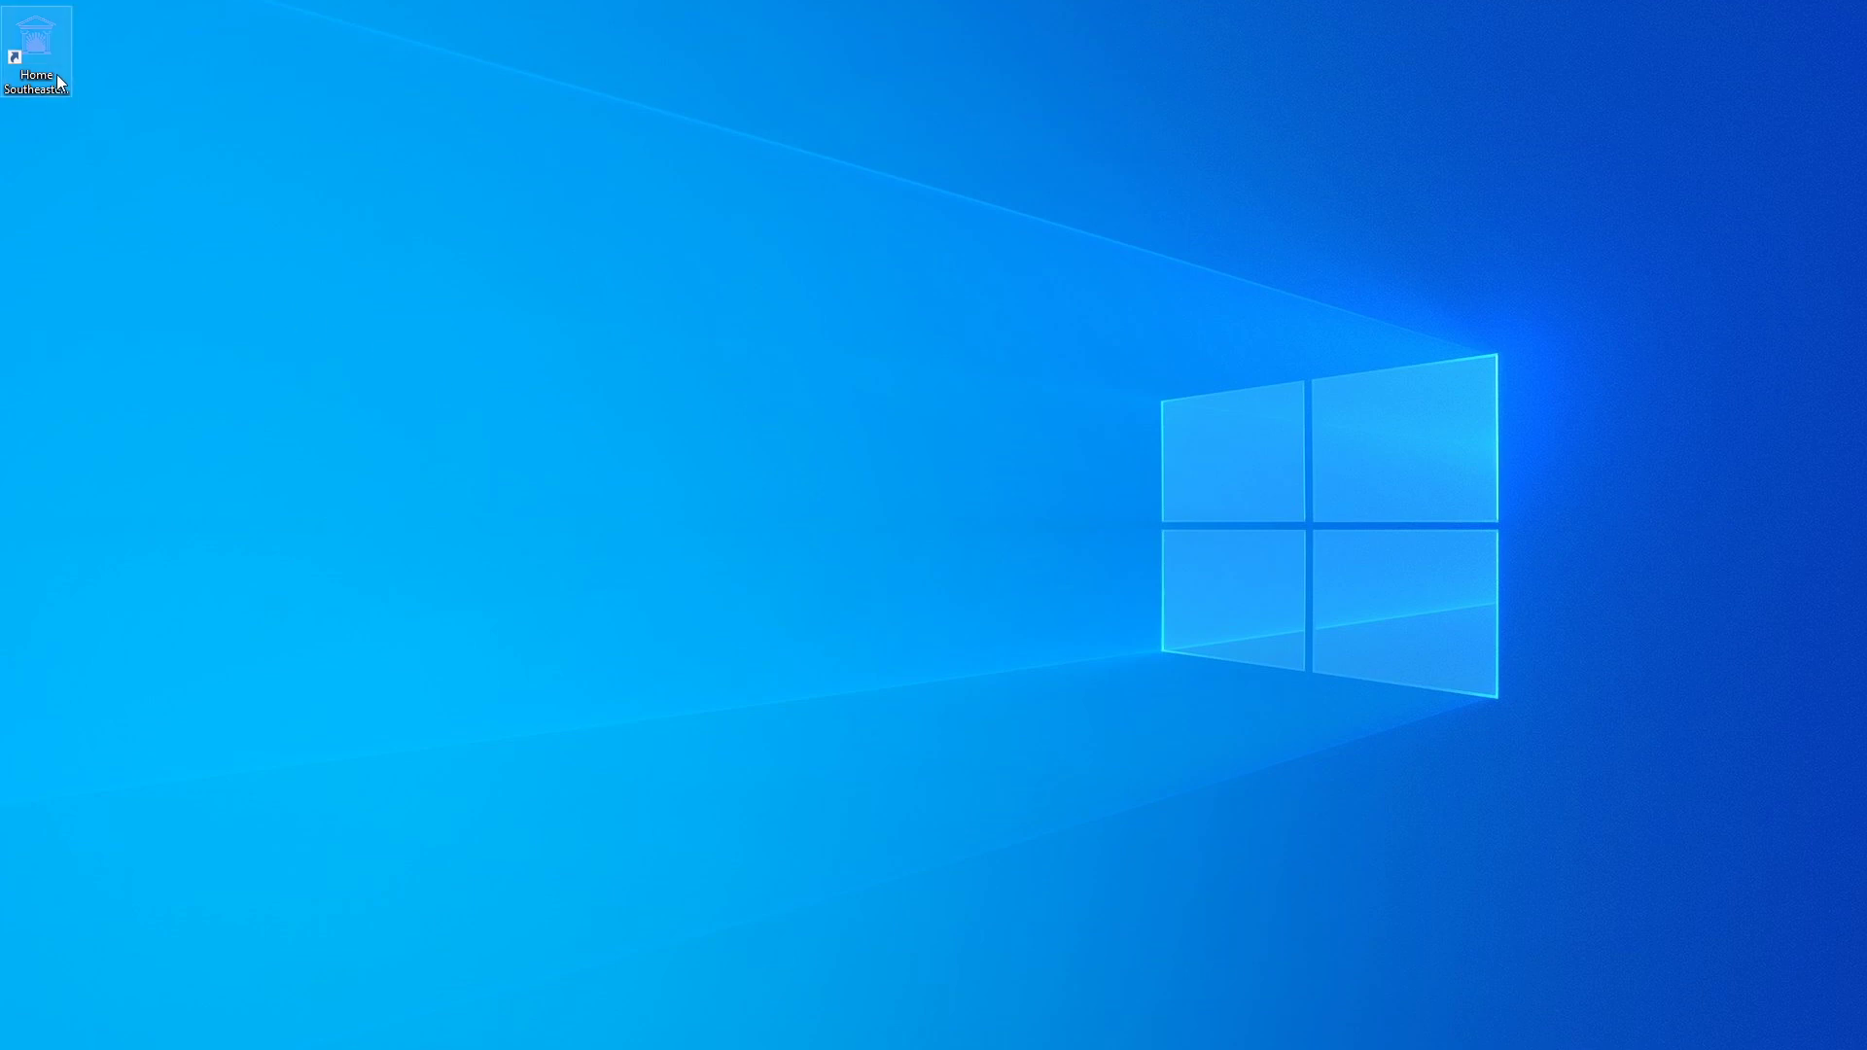
text(www.se.e)
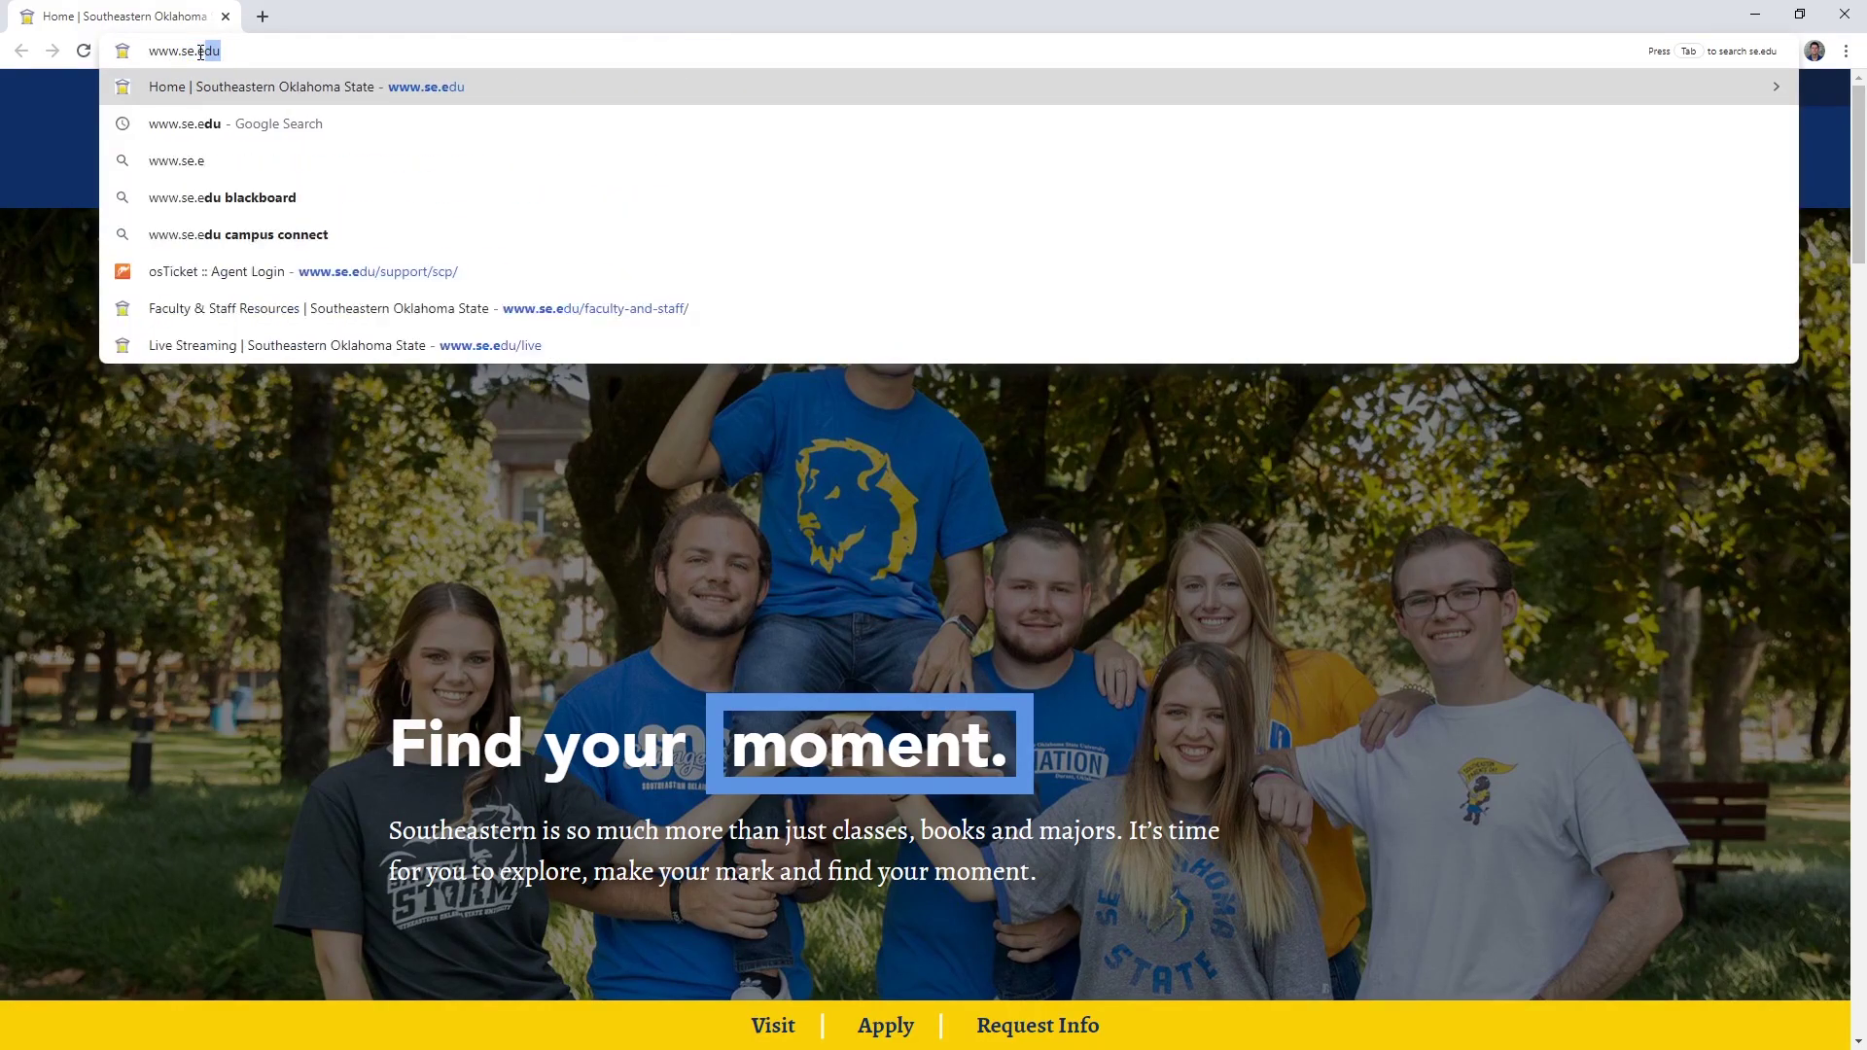
text(du)
key(Return)
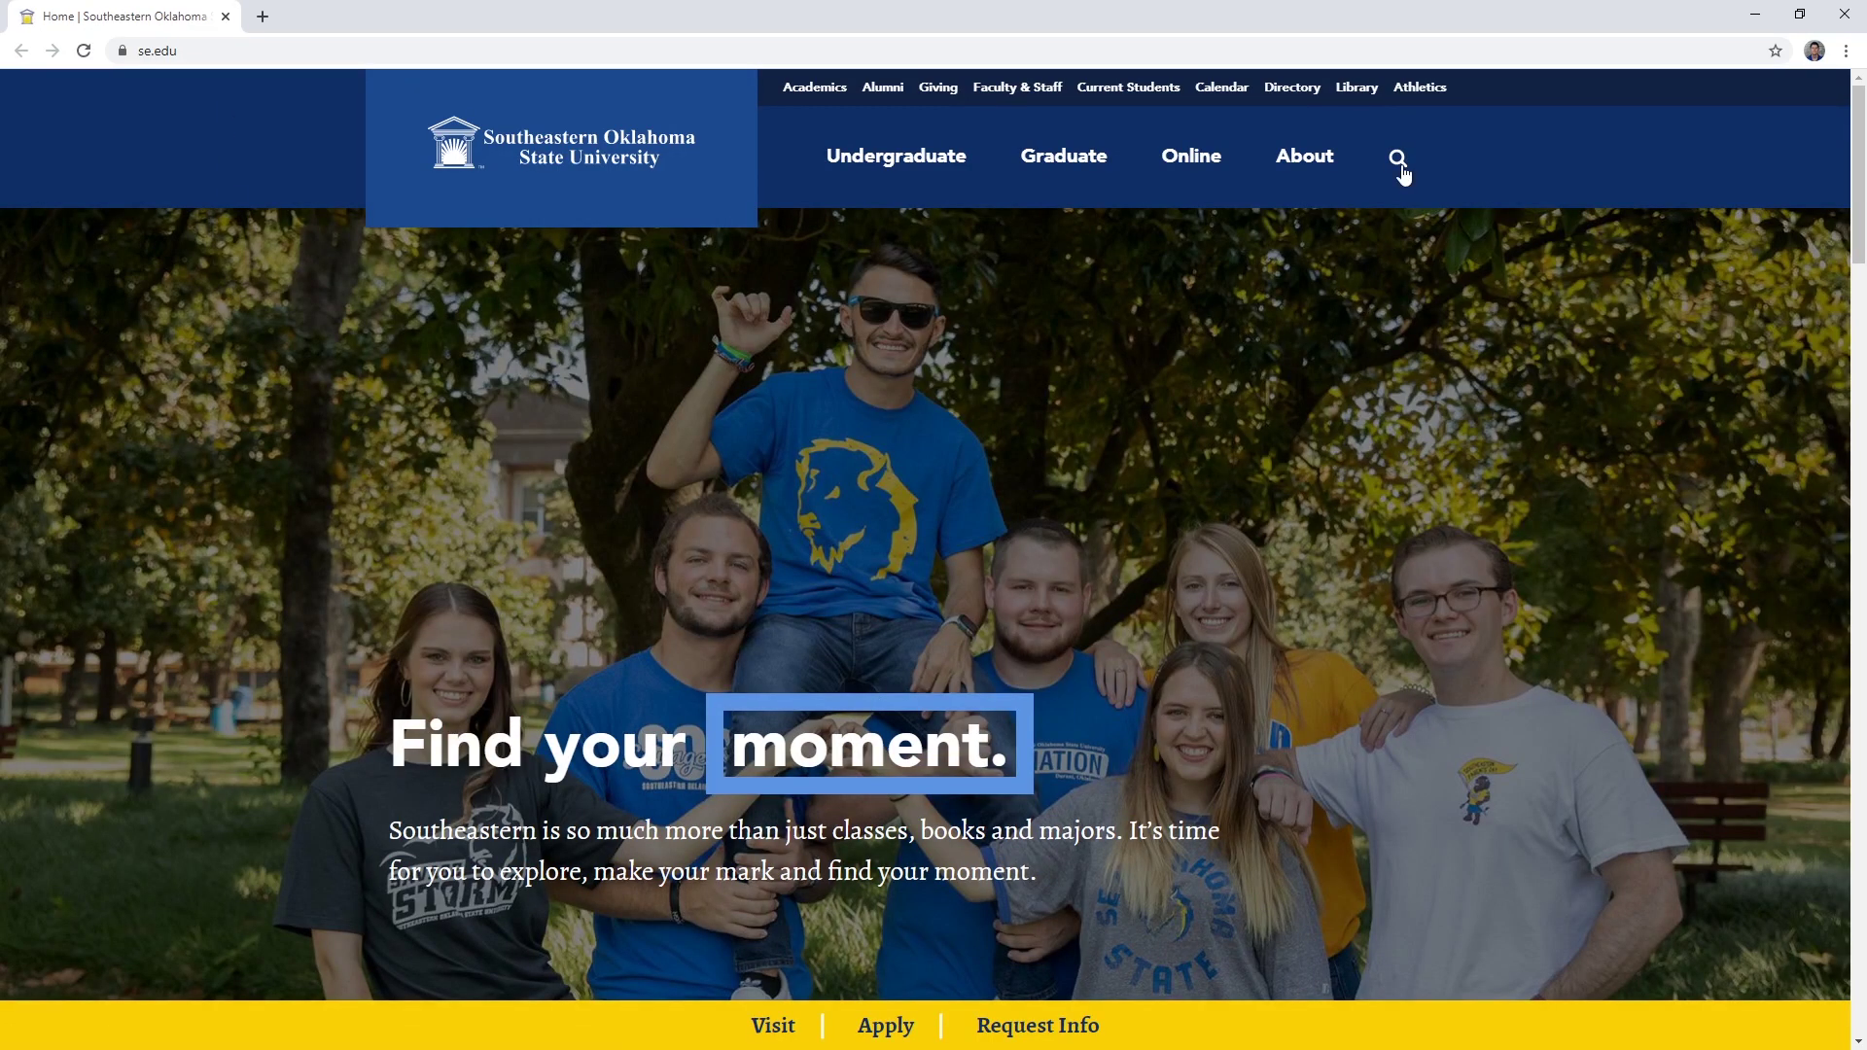
click(1399, 161)
text(Respondus)
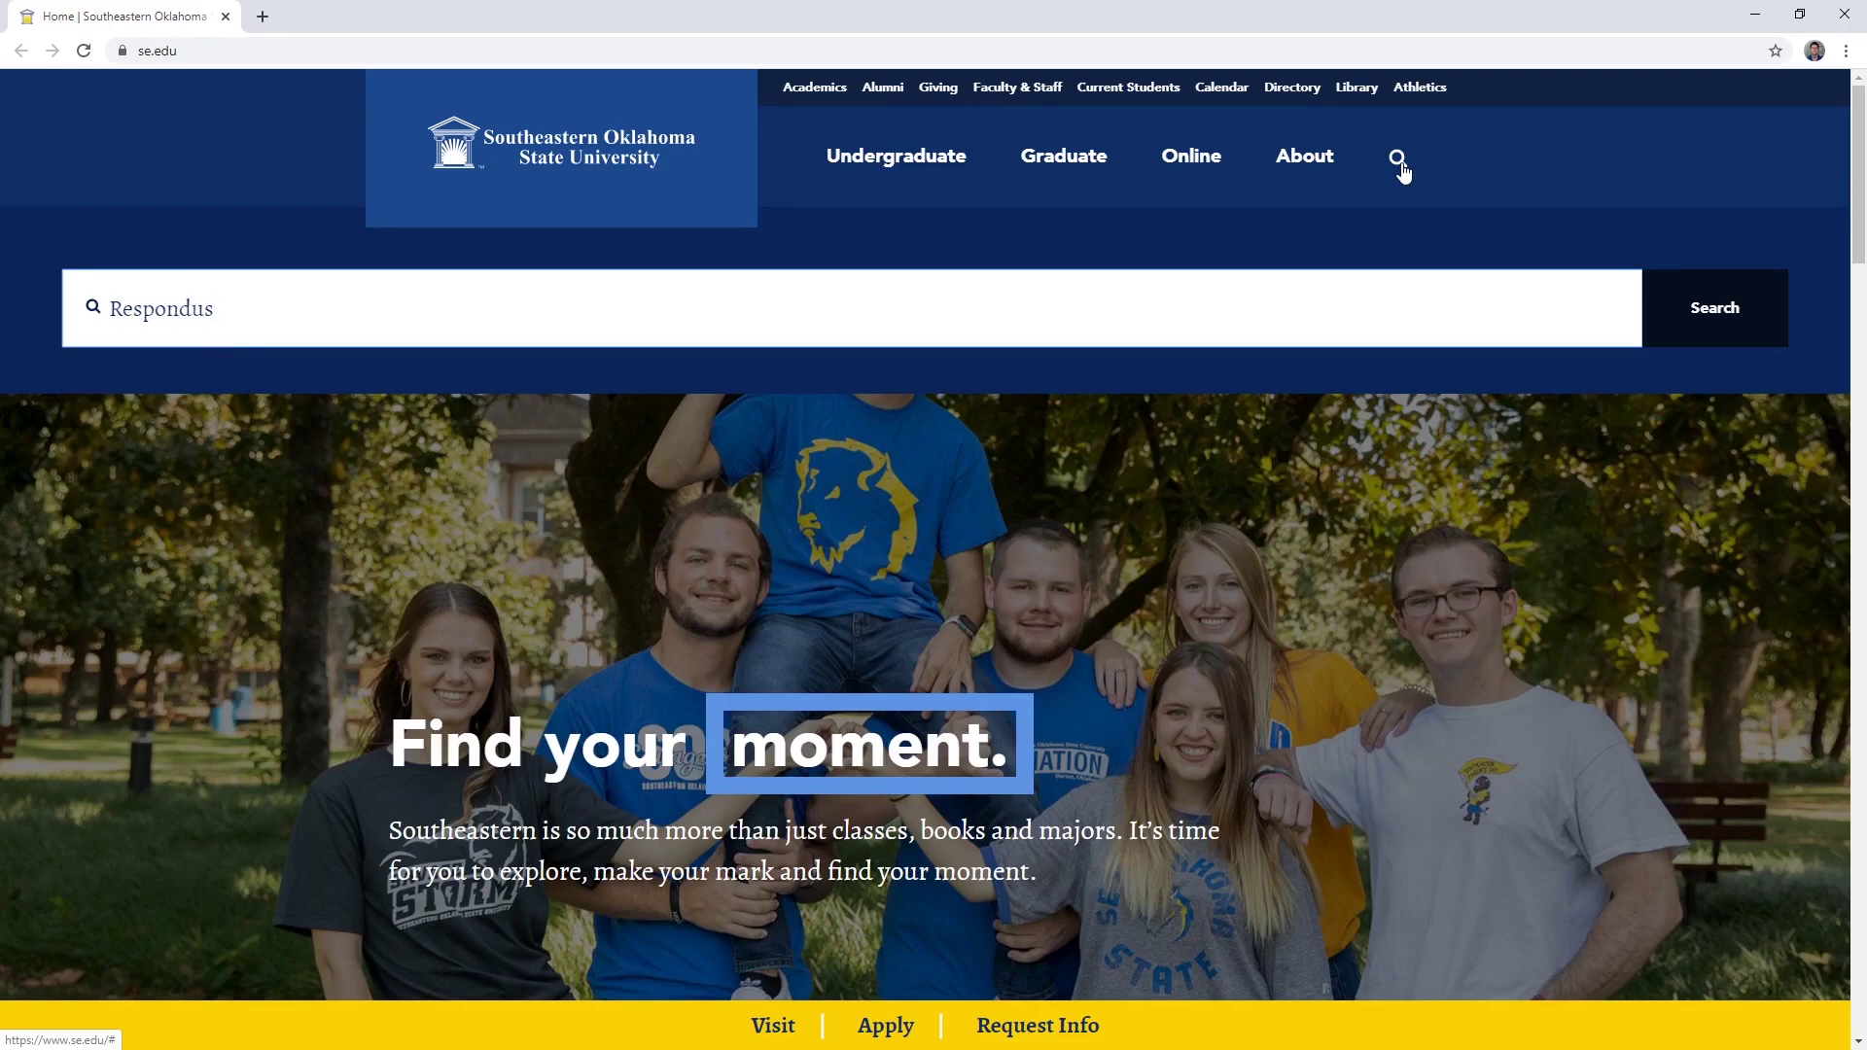
key(Return)
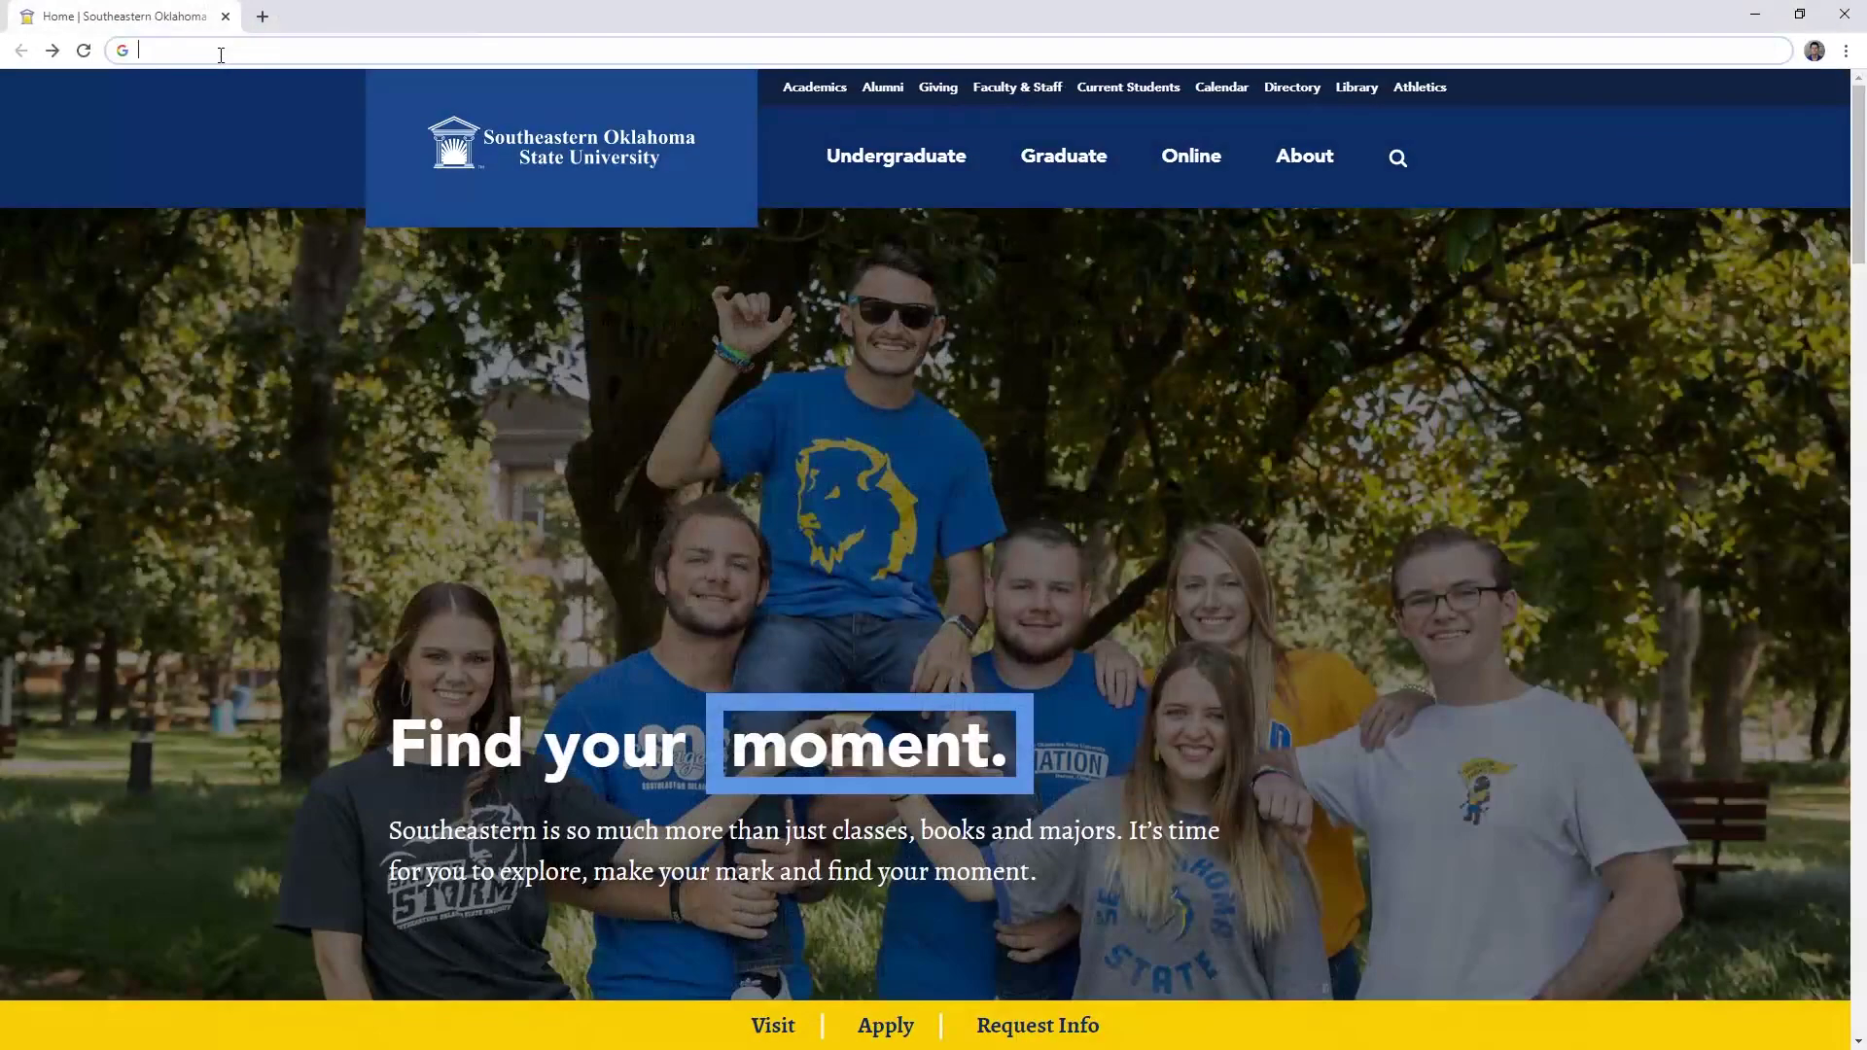
text(www.se.e)
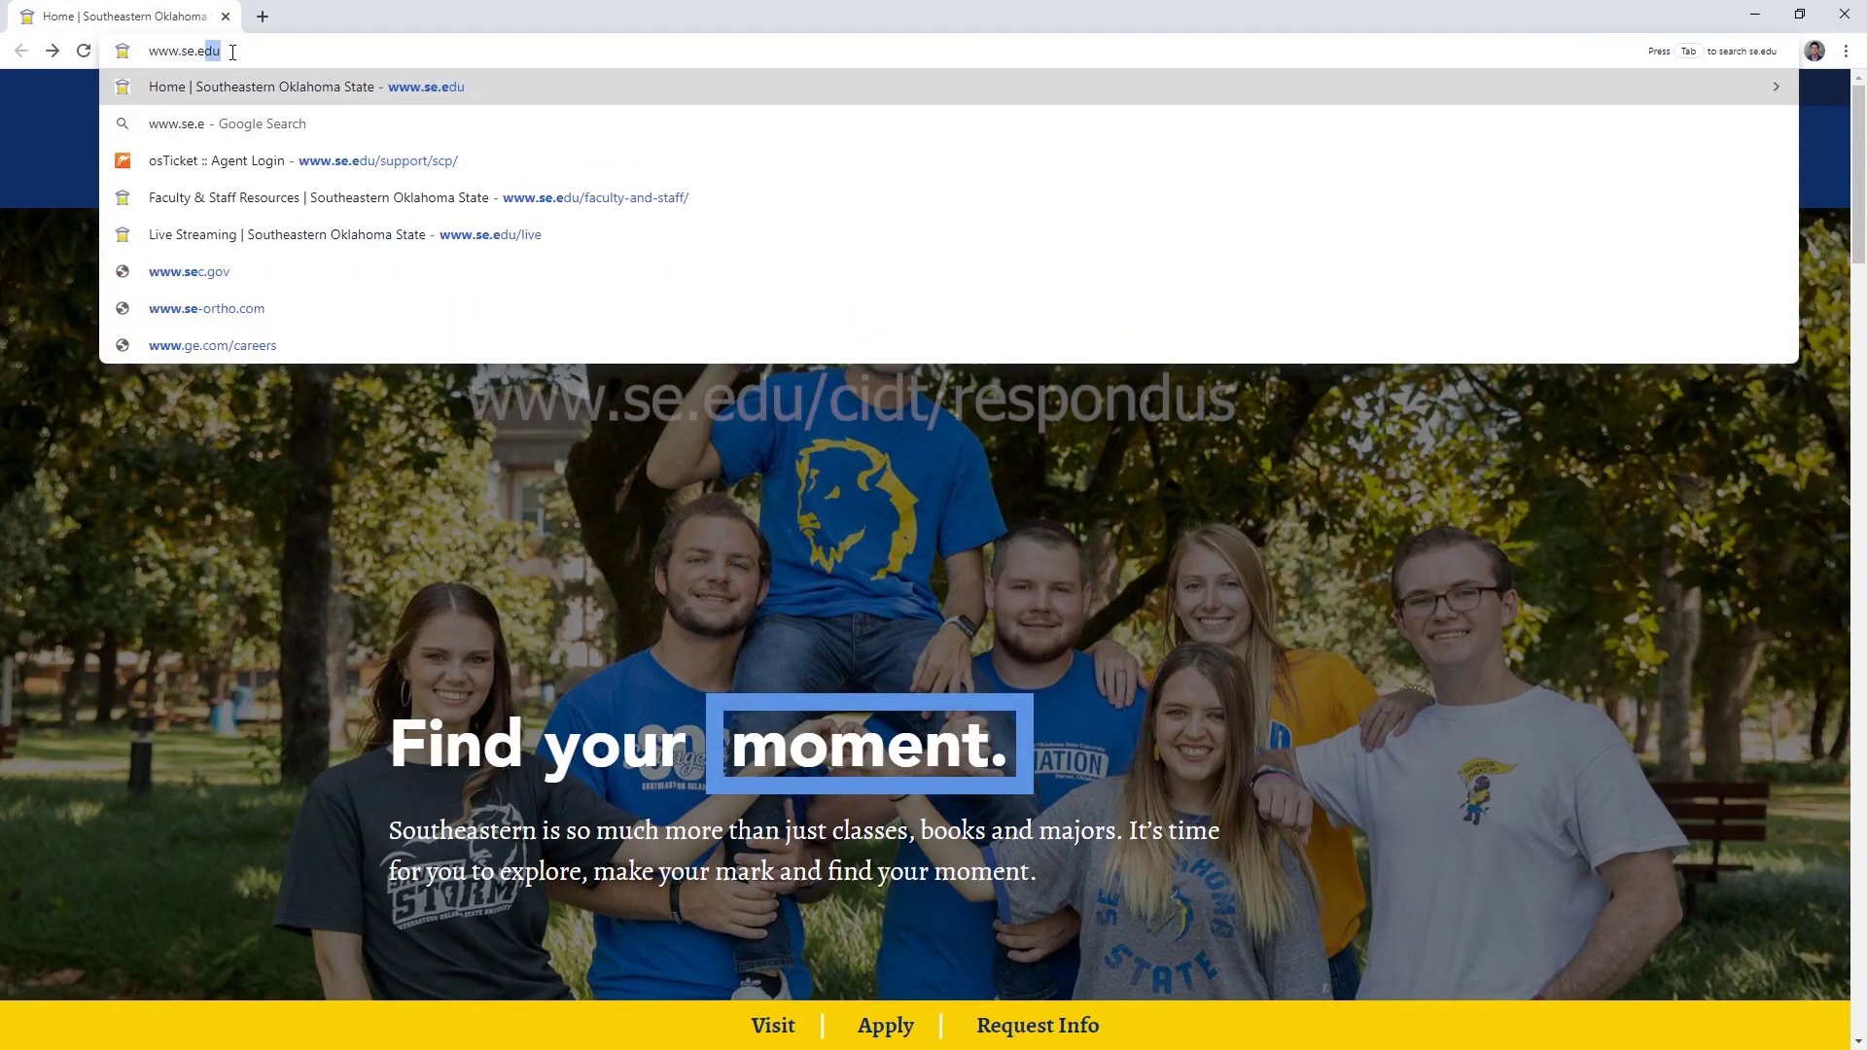
text(du/)
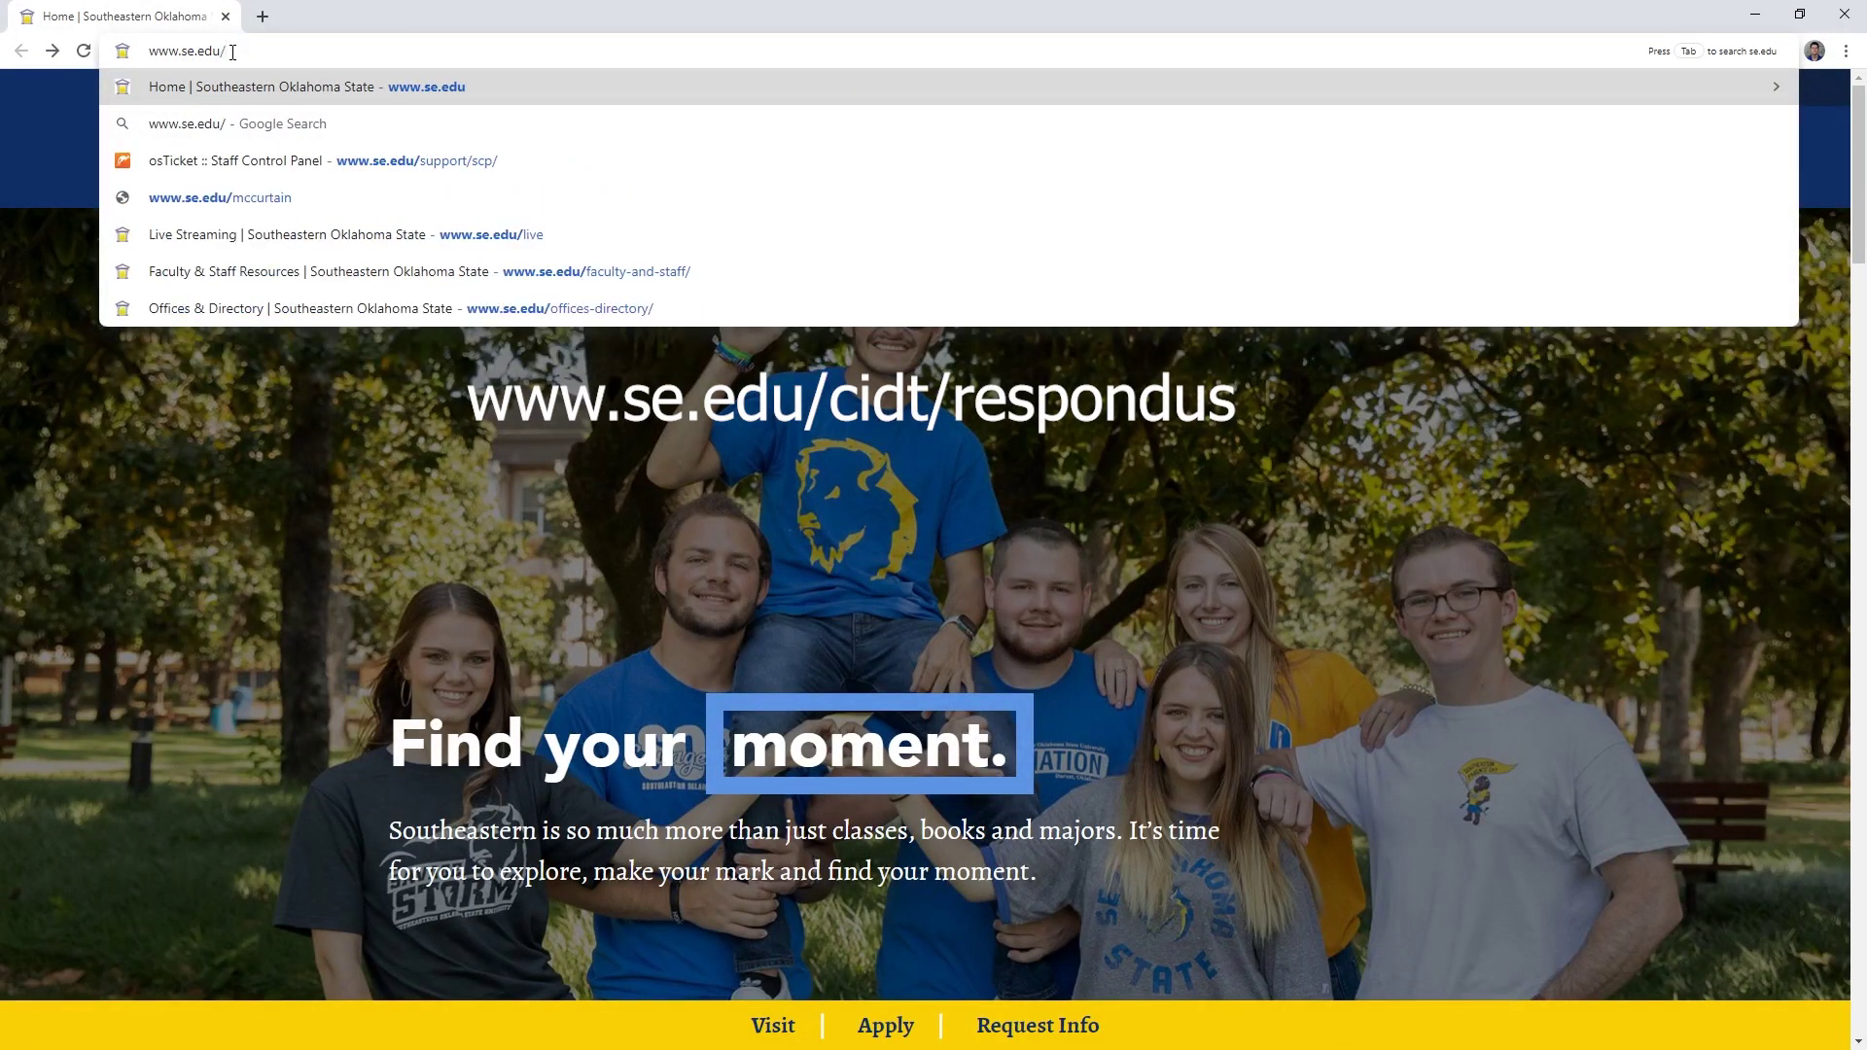
text(cidt/)
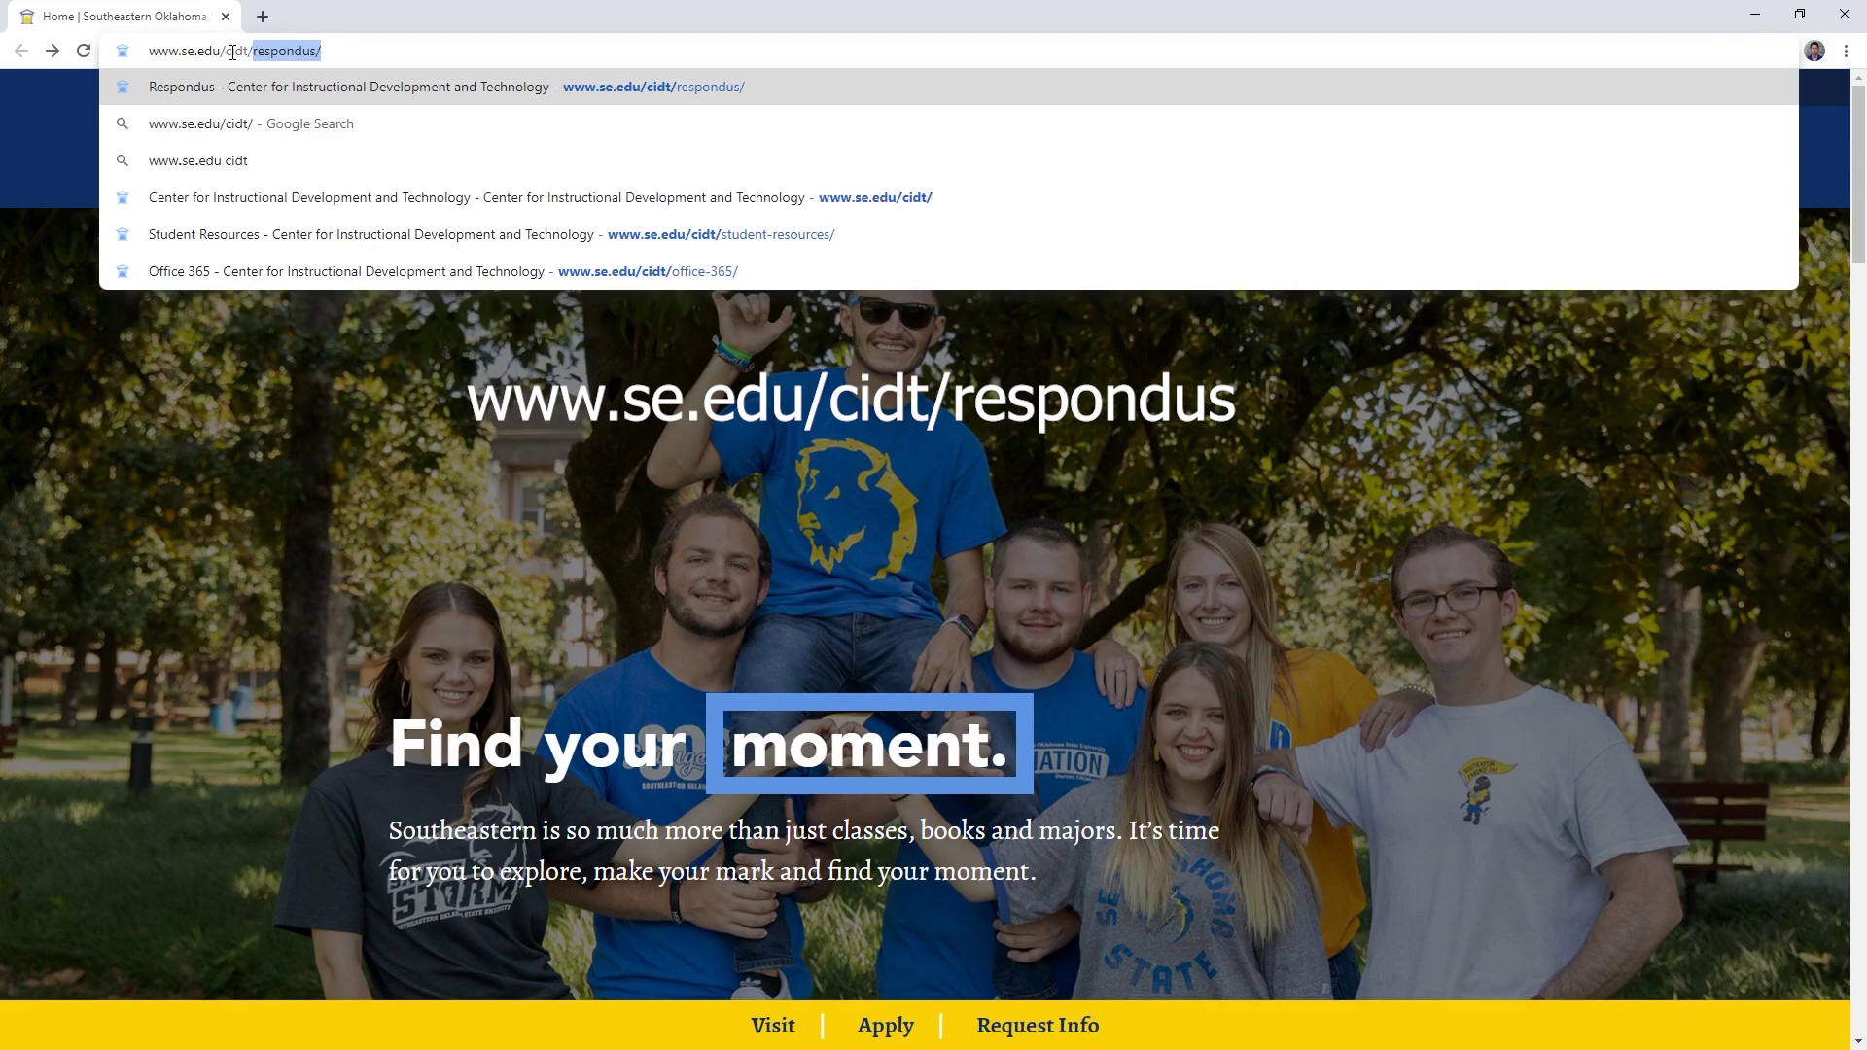
text(respondus/)
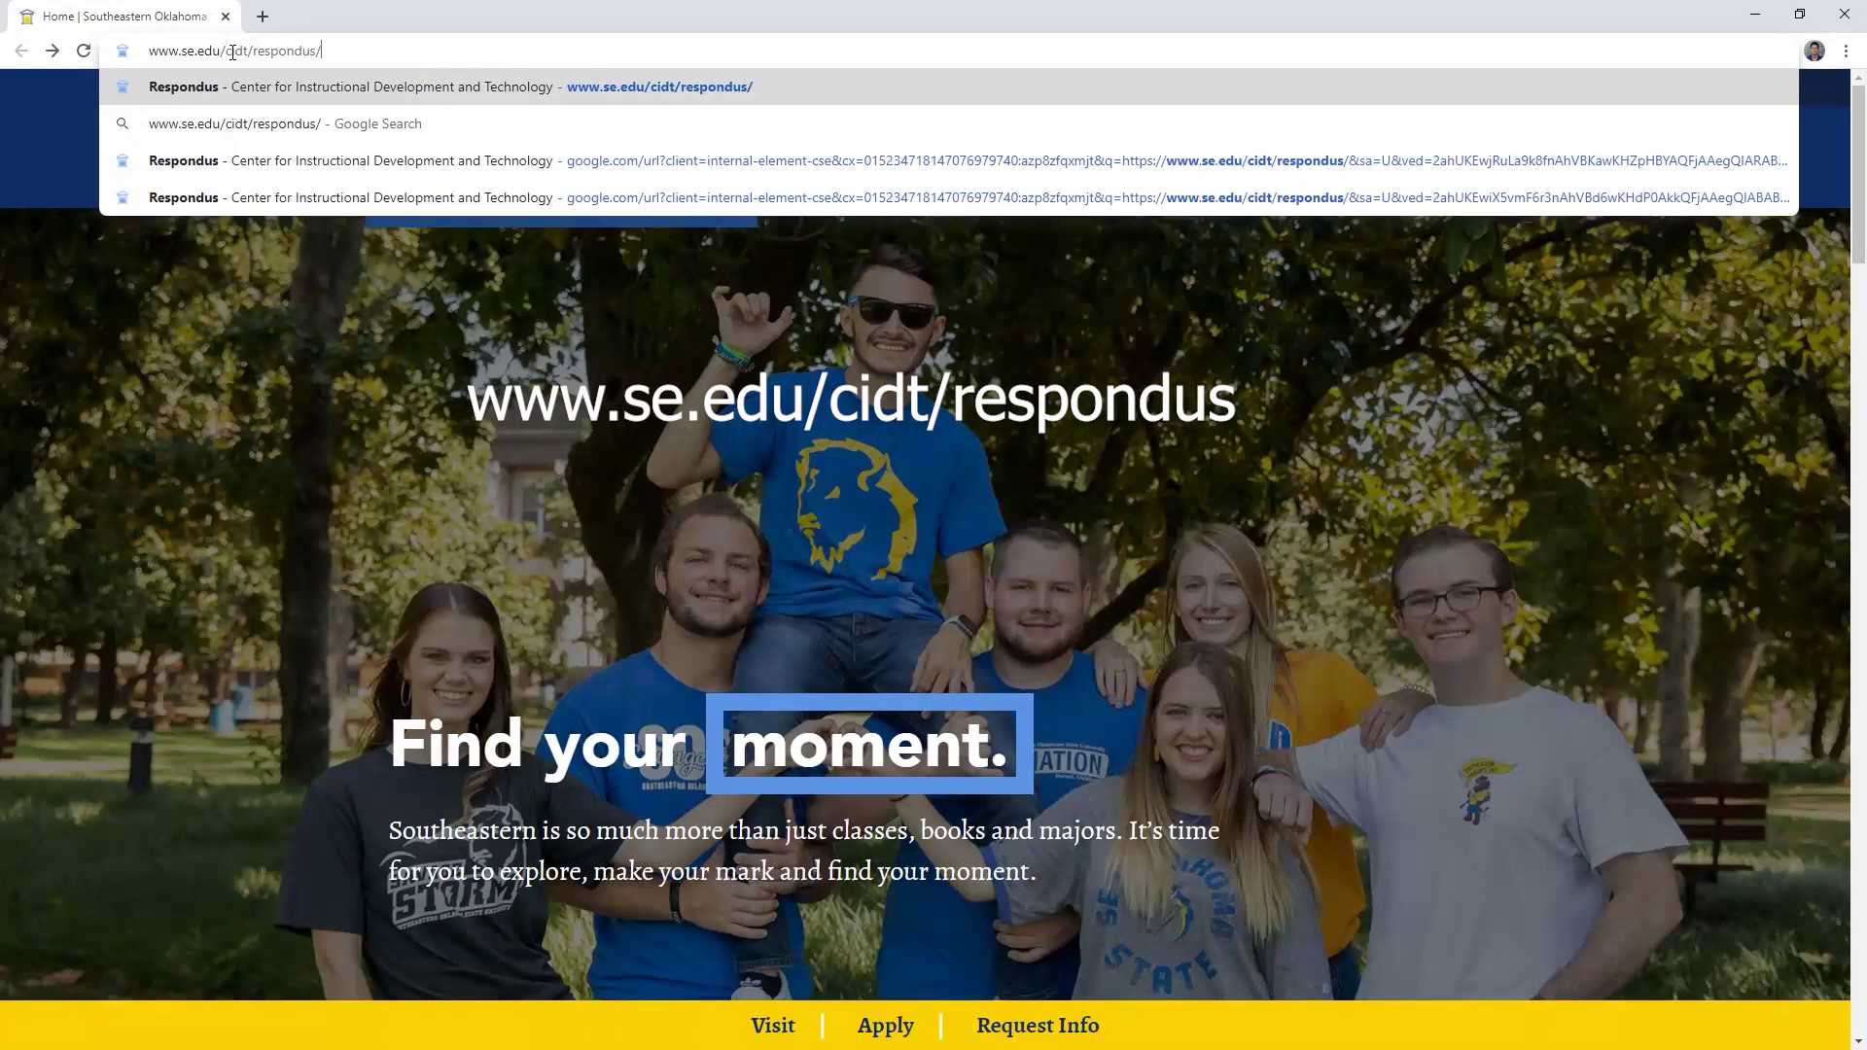
key(Return)
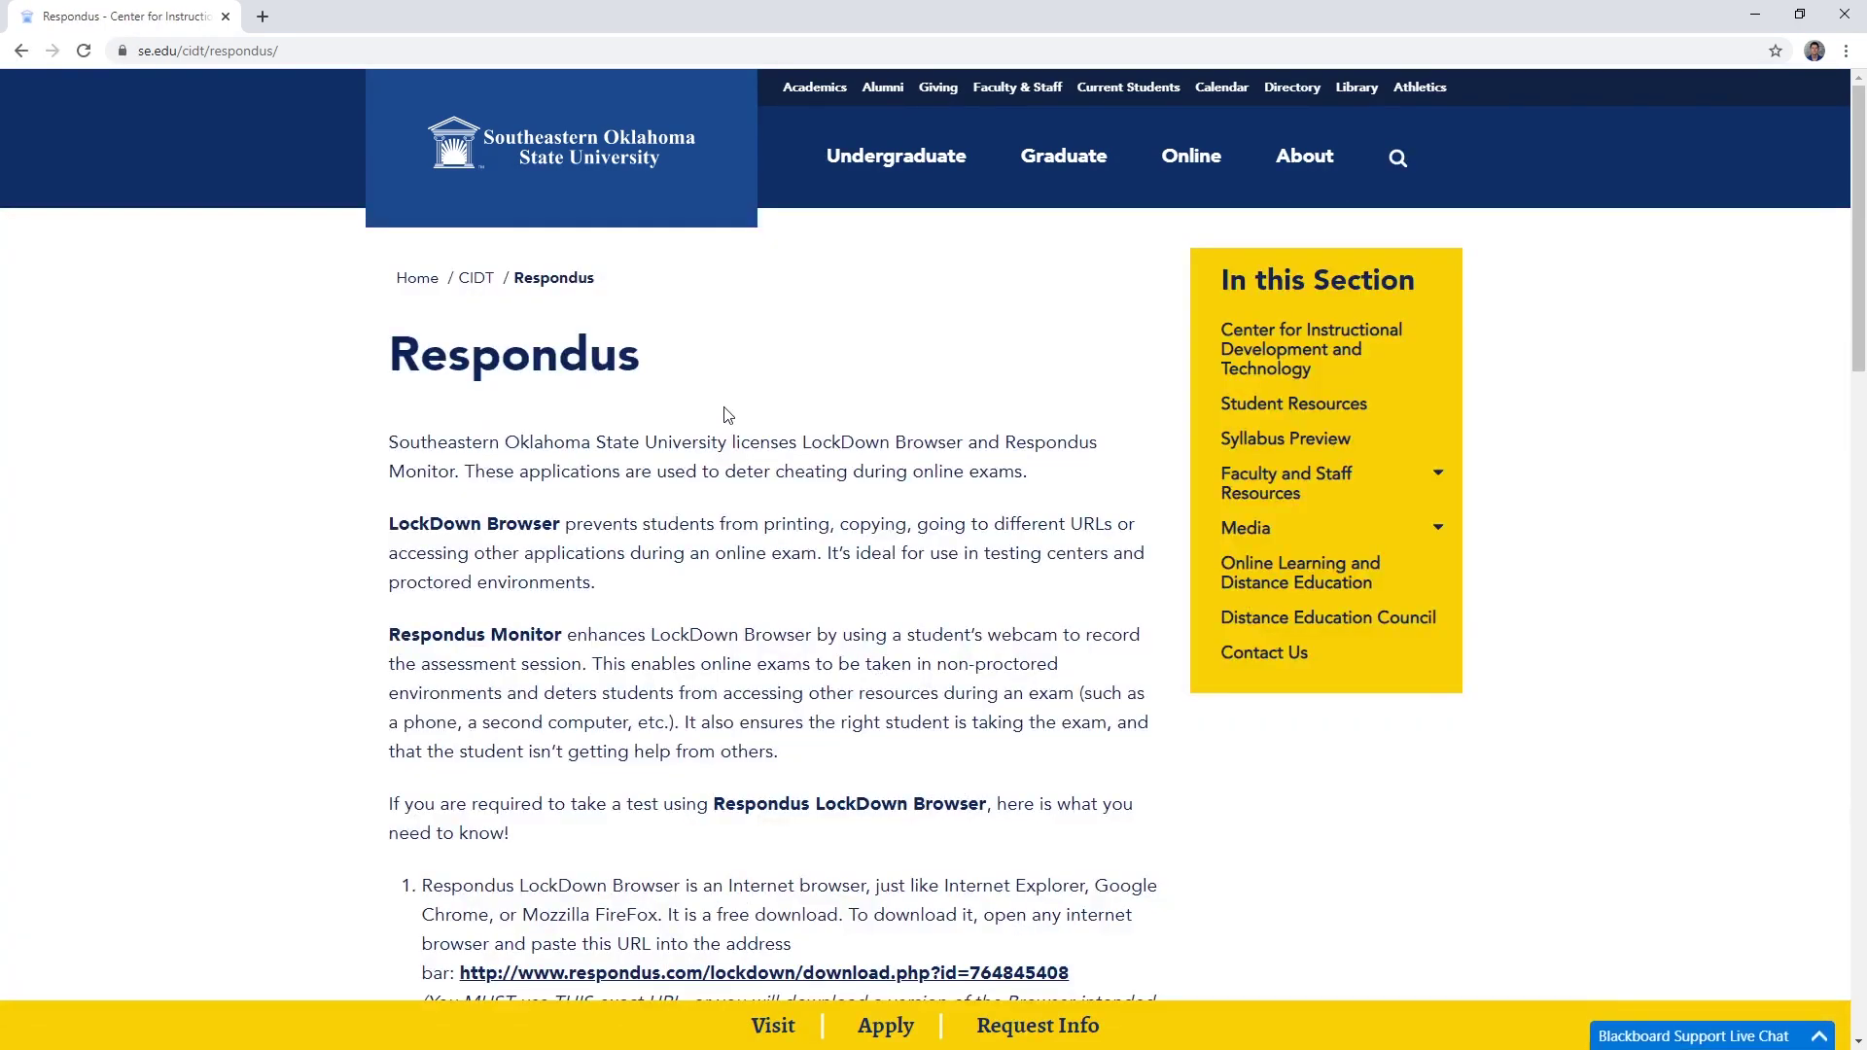
Step: Follow the respondus.com download link and play the LockDown Browser intro video
scroll(887, 509, down, 2)
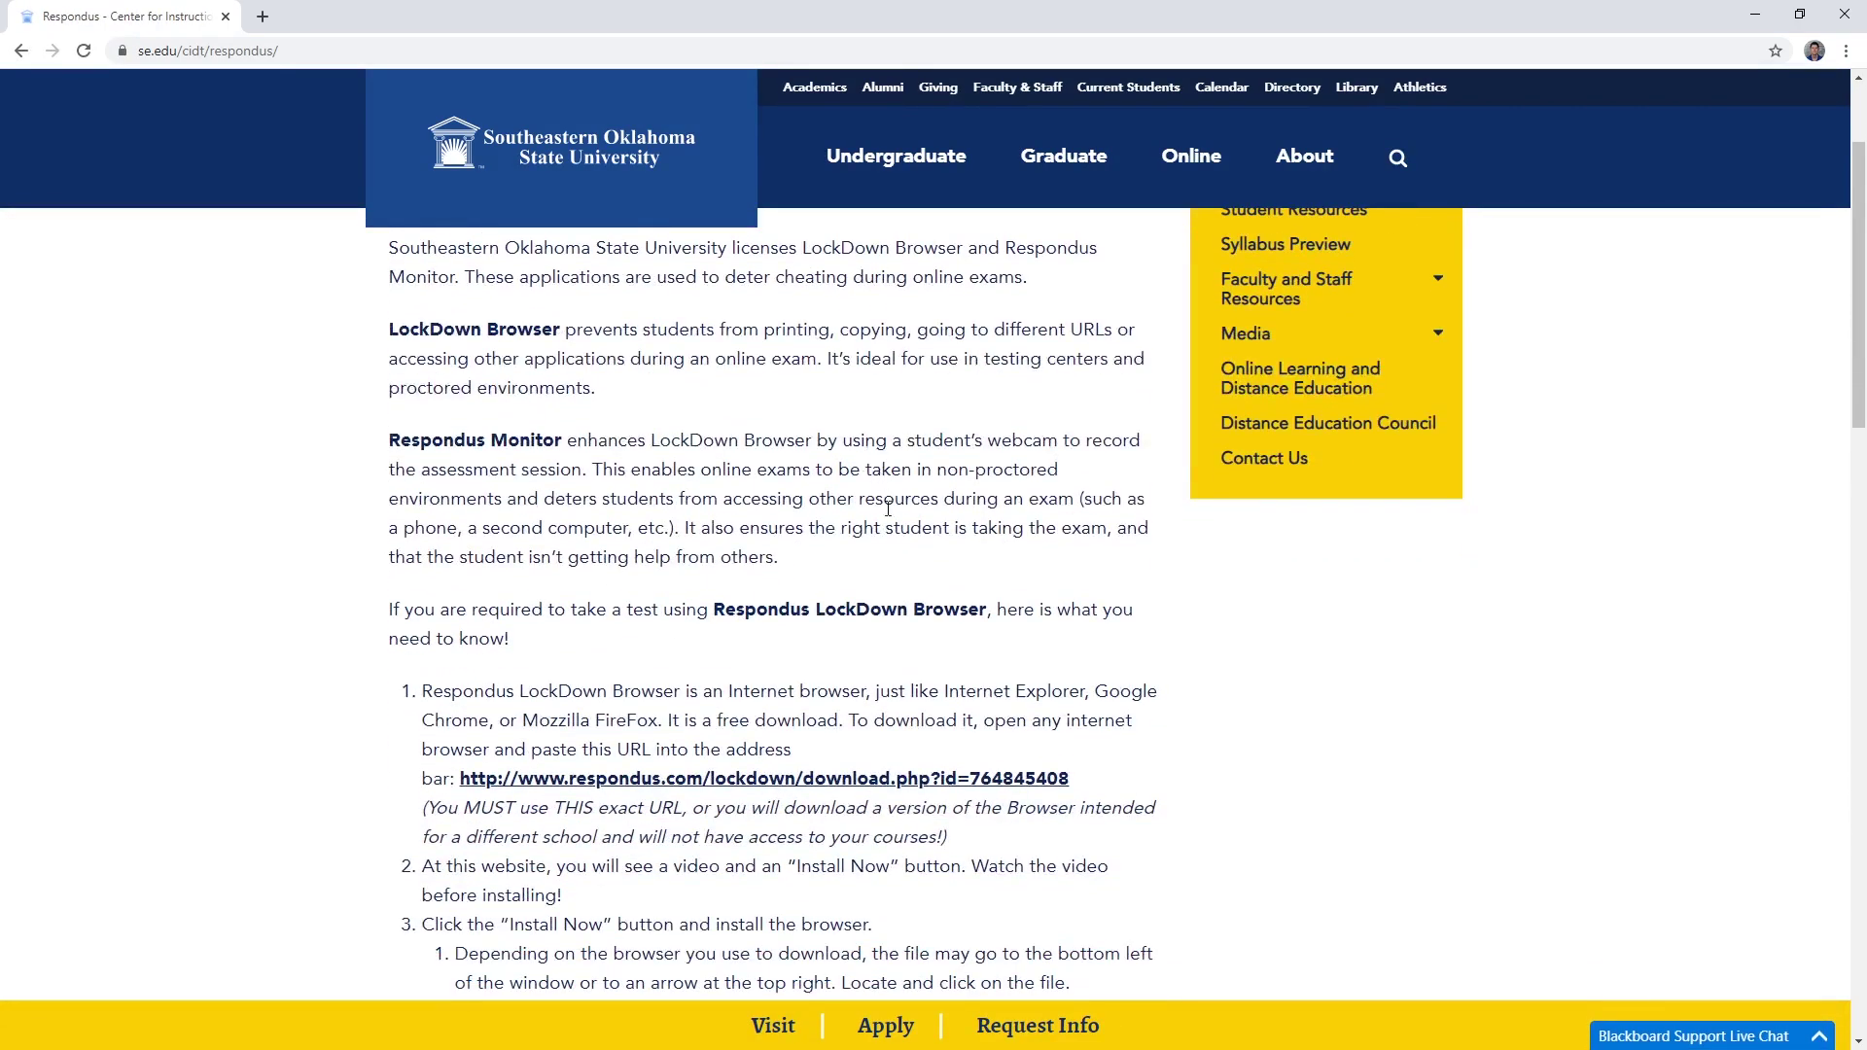
click(768, 779)
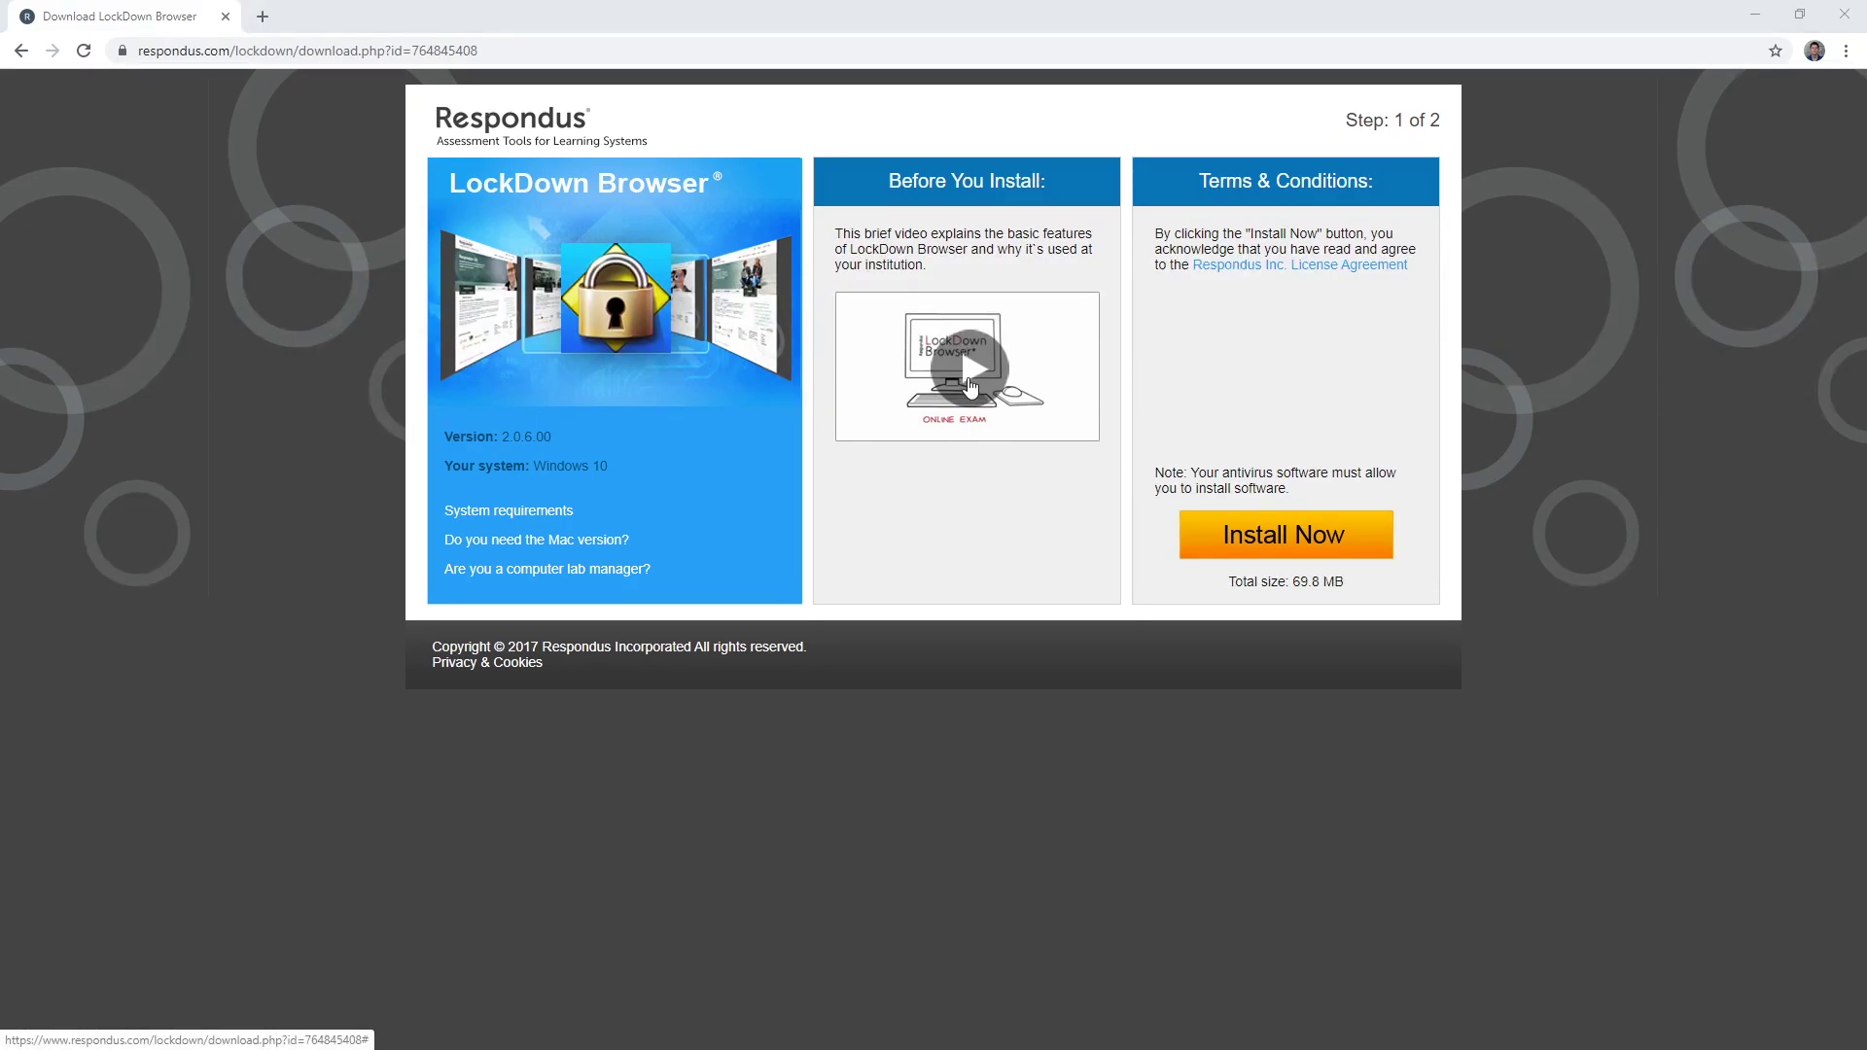
click(970, 386)
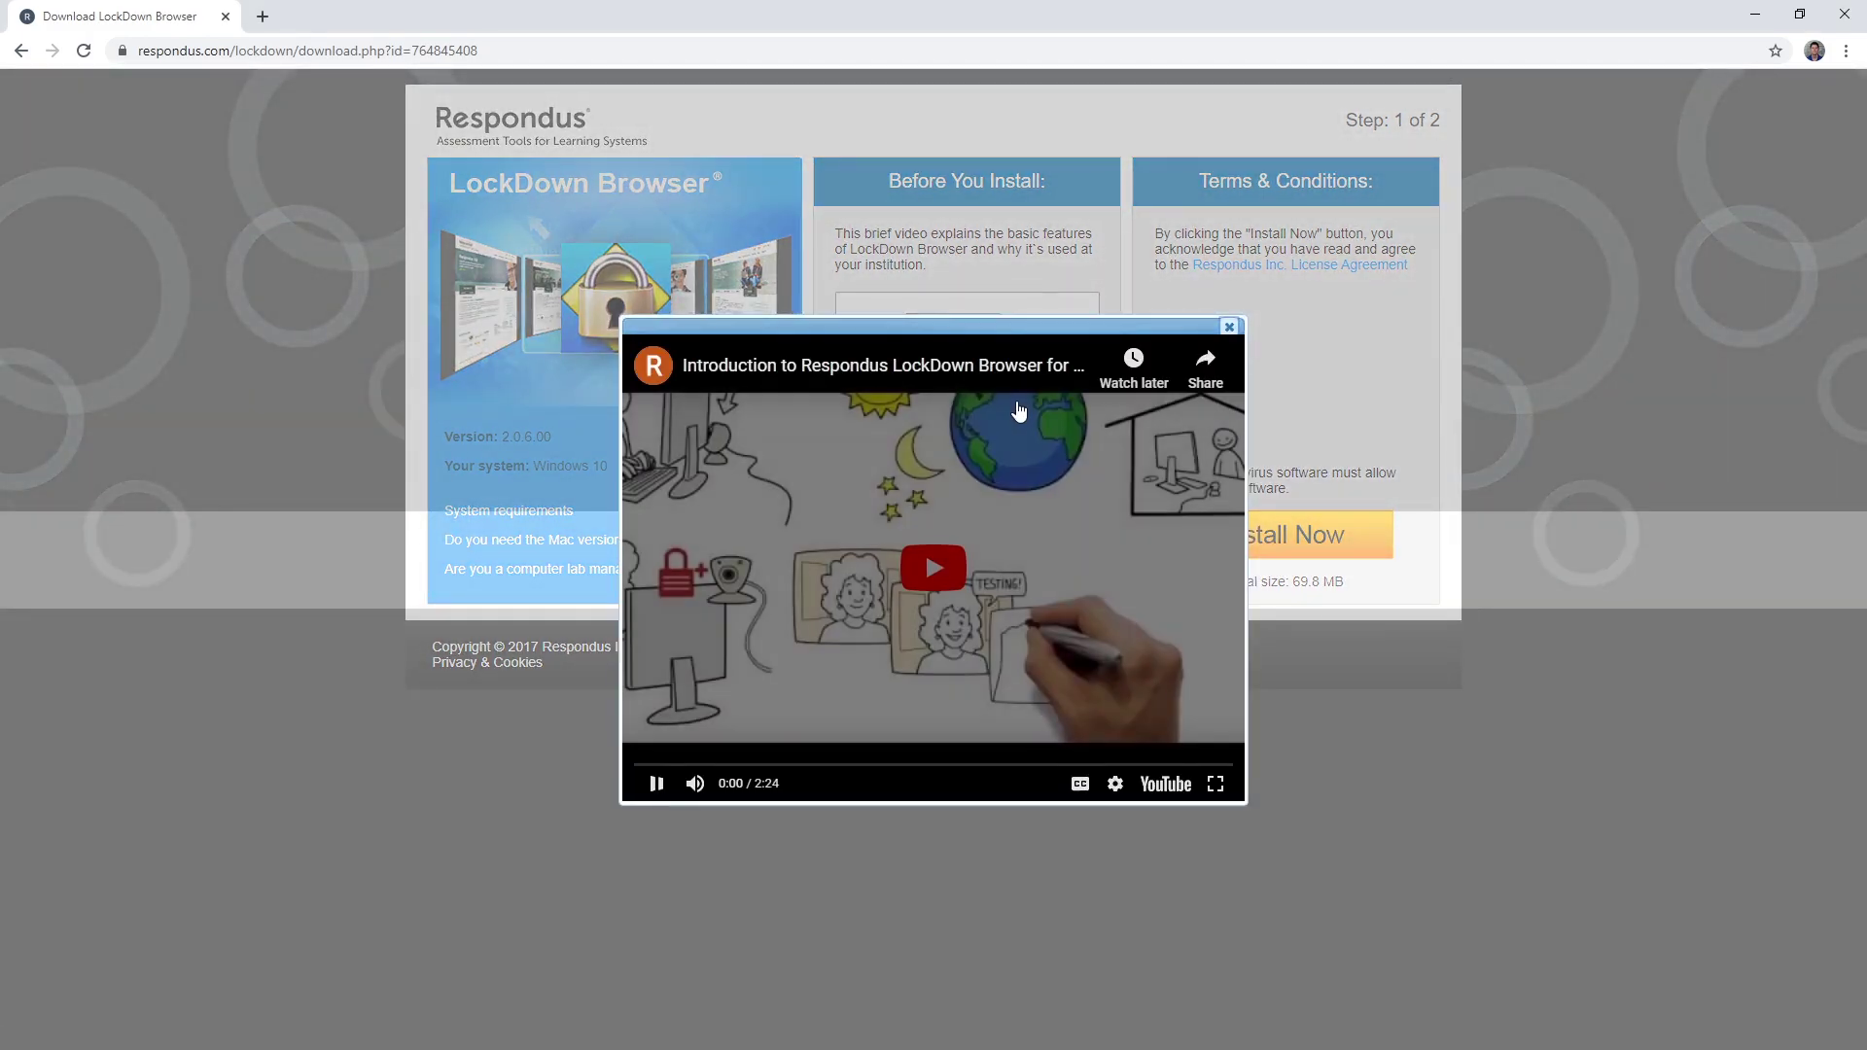
click(649, 789)
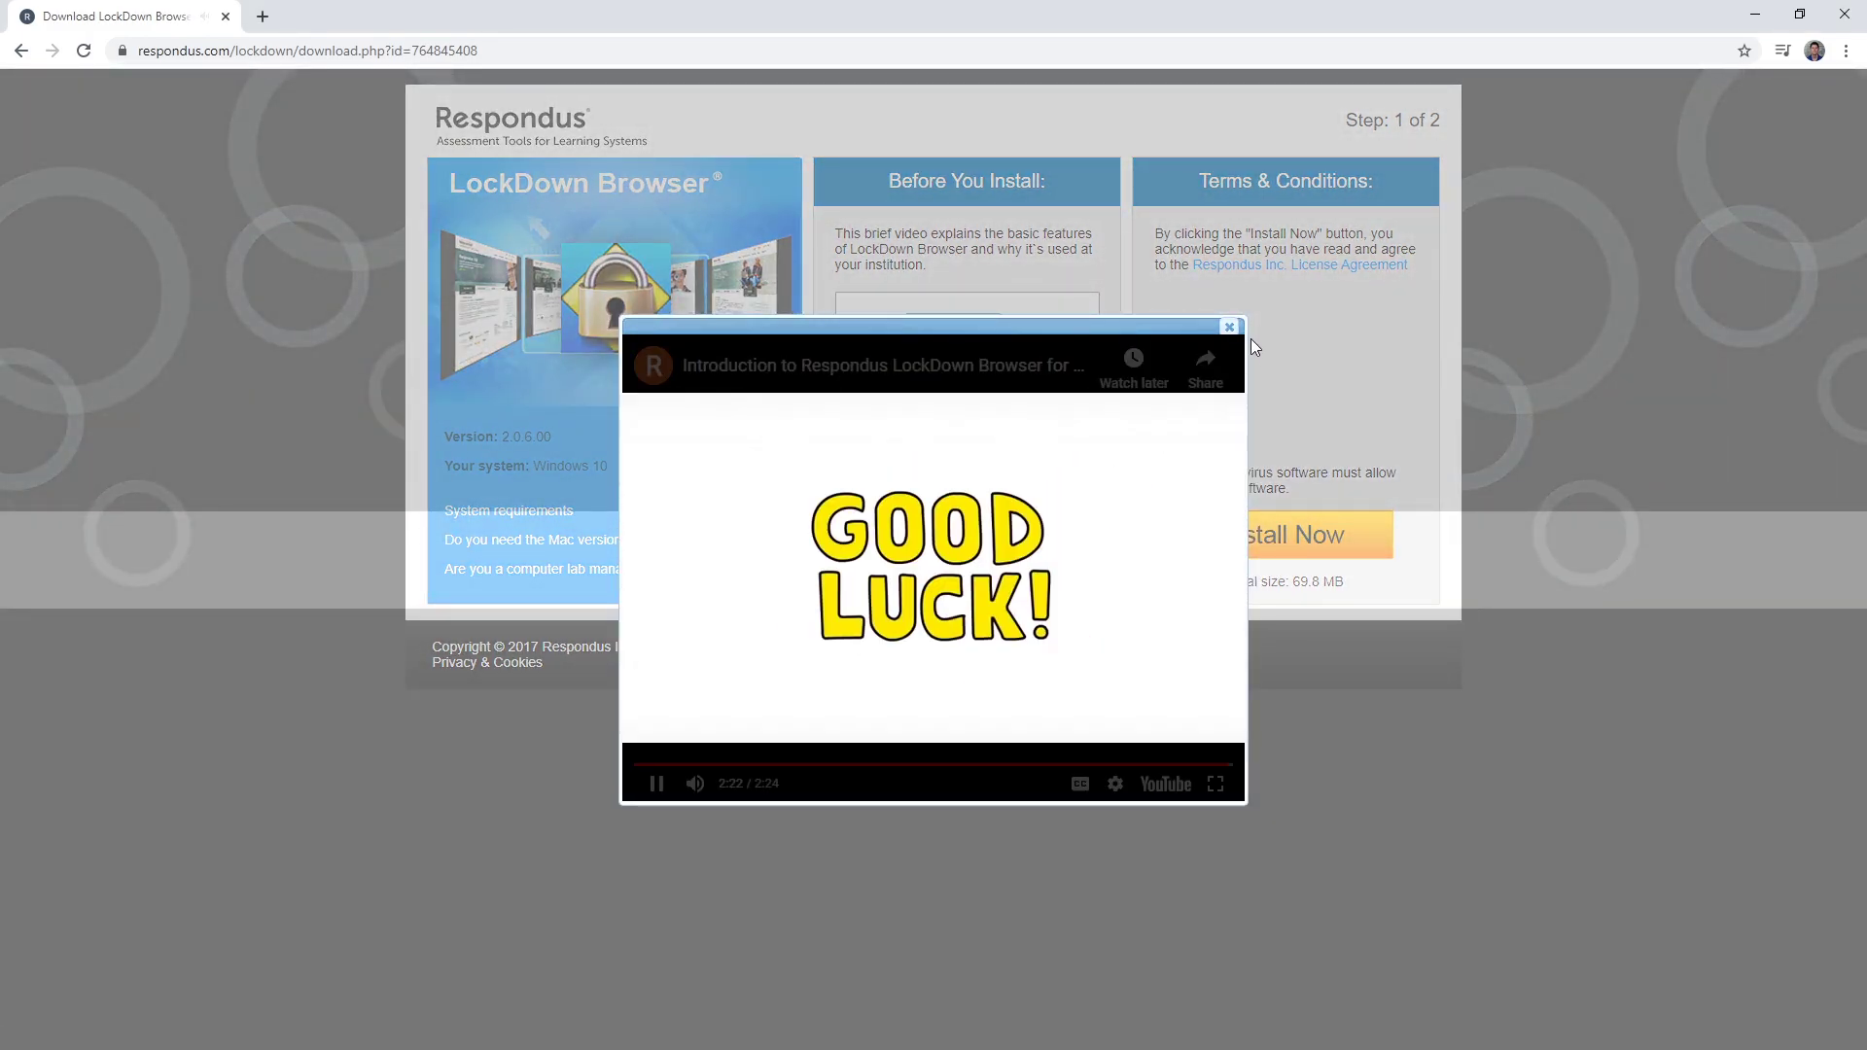
click(1233, 330)
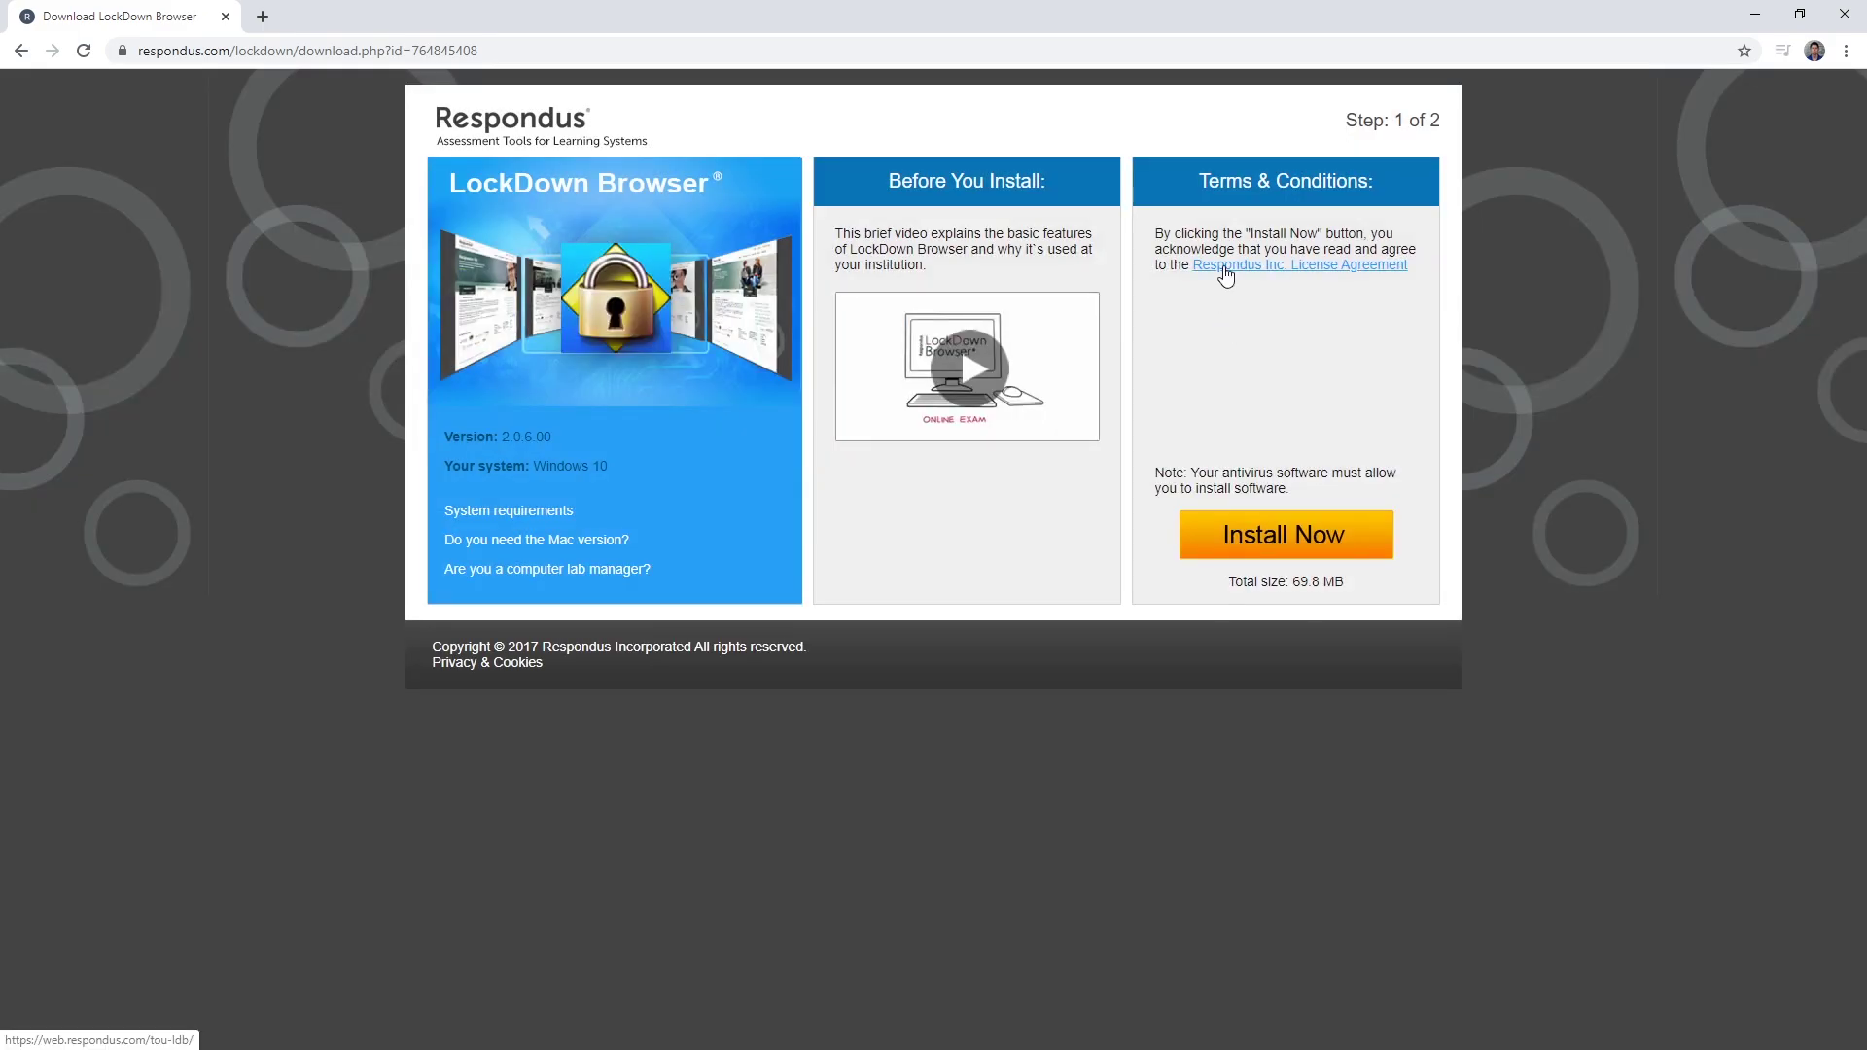
Step: Read the License Agreement in a new tab, then close that tab
click(1223, 267)
scroll(1156, 684, down, 20)
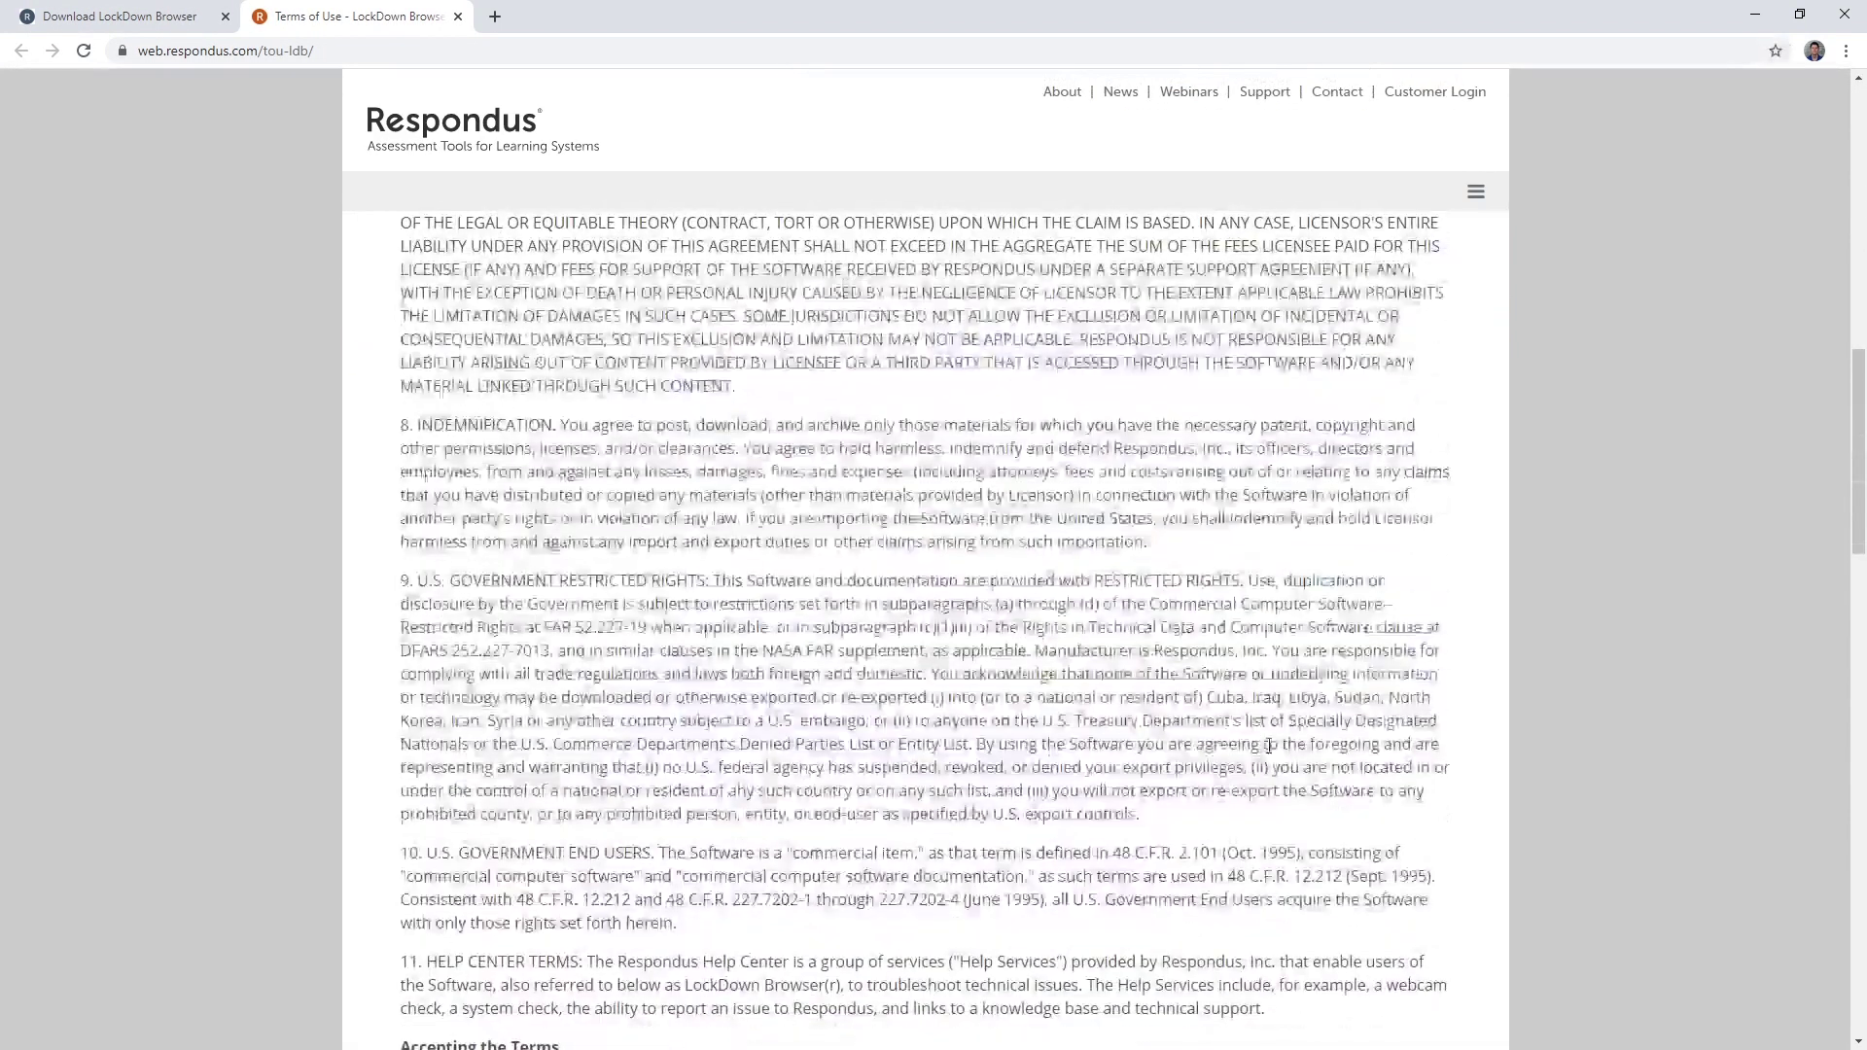
scroll(1267, 751, down, 8)
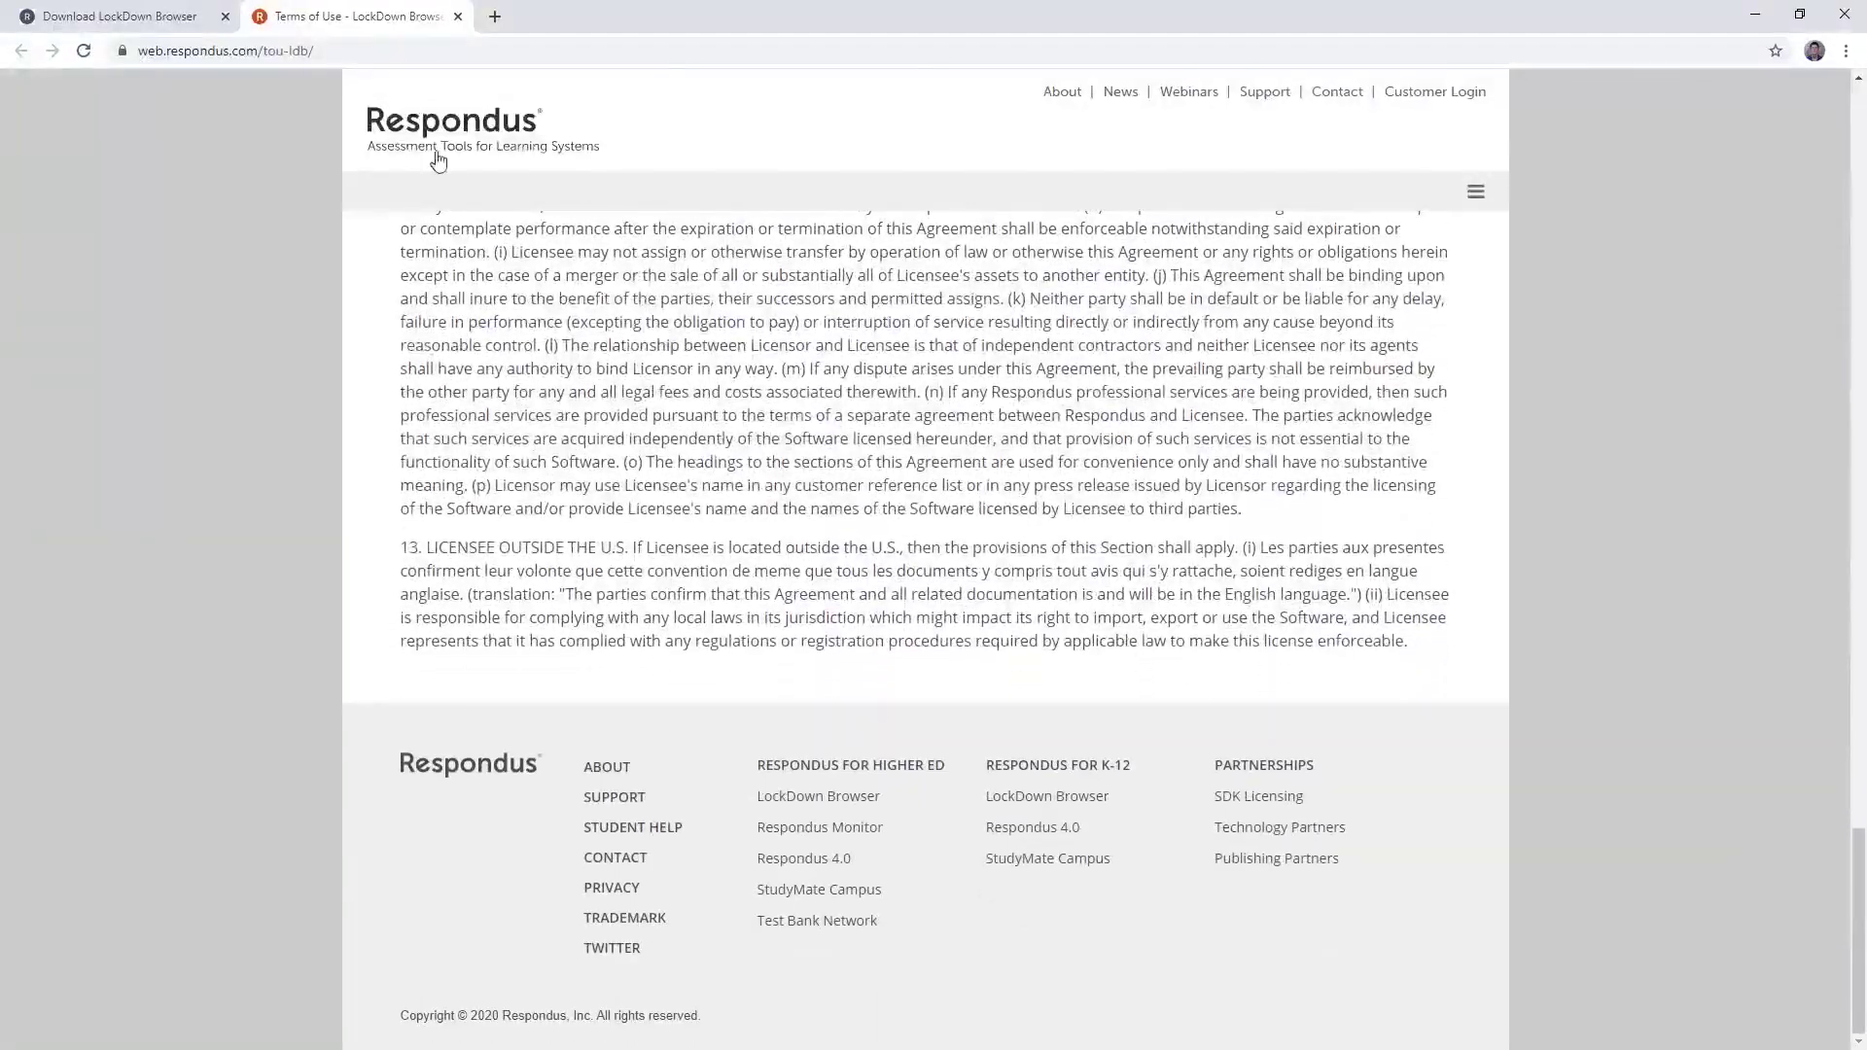
click(458, 17)
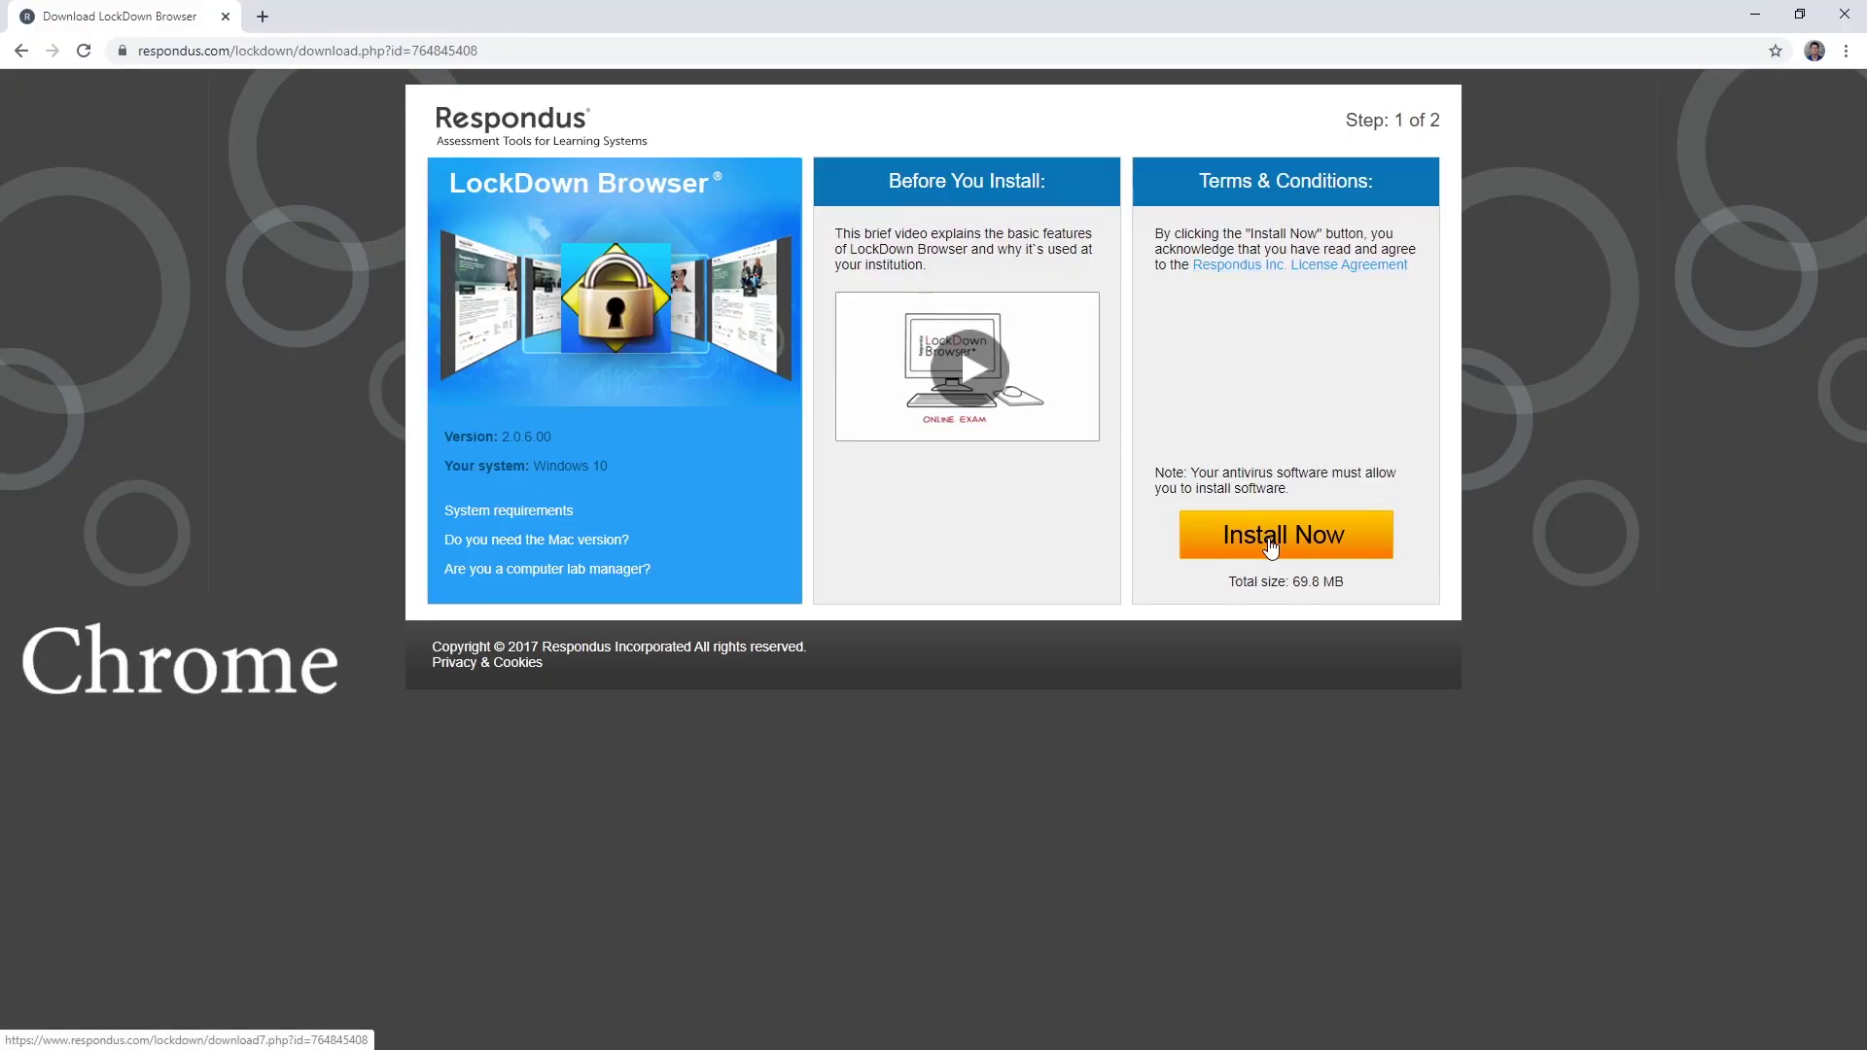
Step: Download the LockDownBrowser-2-0-6-01.exe installer via Install Now in Chrome, Firefox and Edge
click(1271, 546)
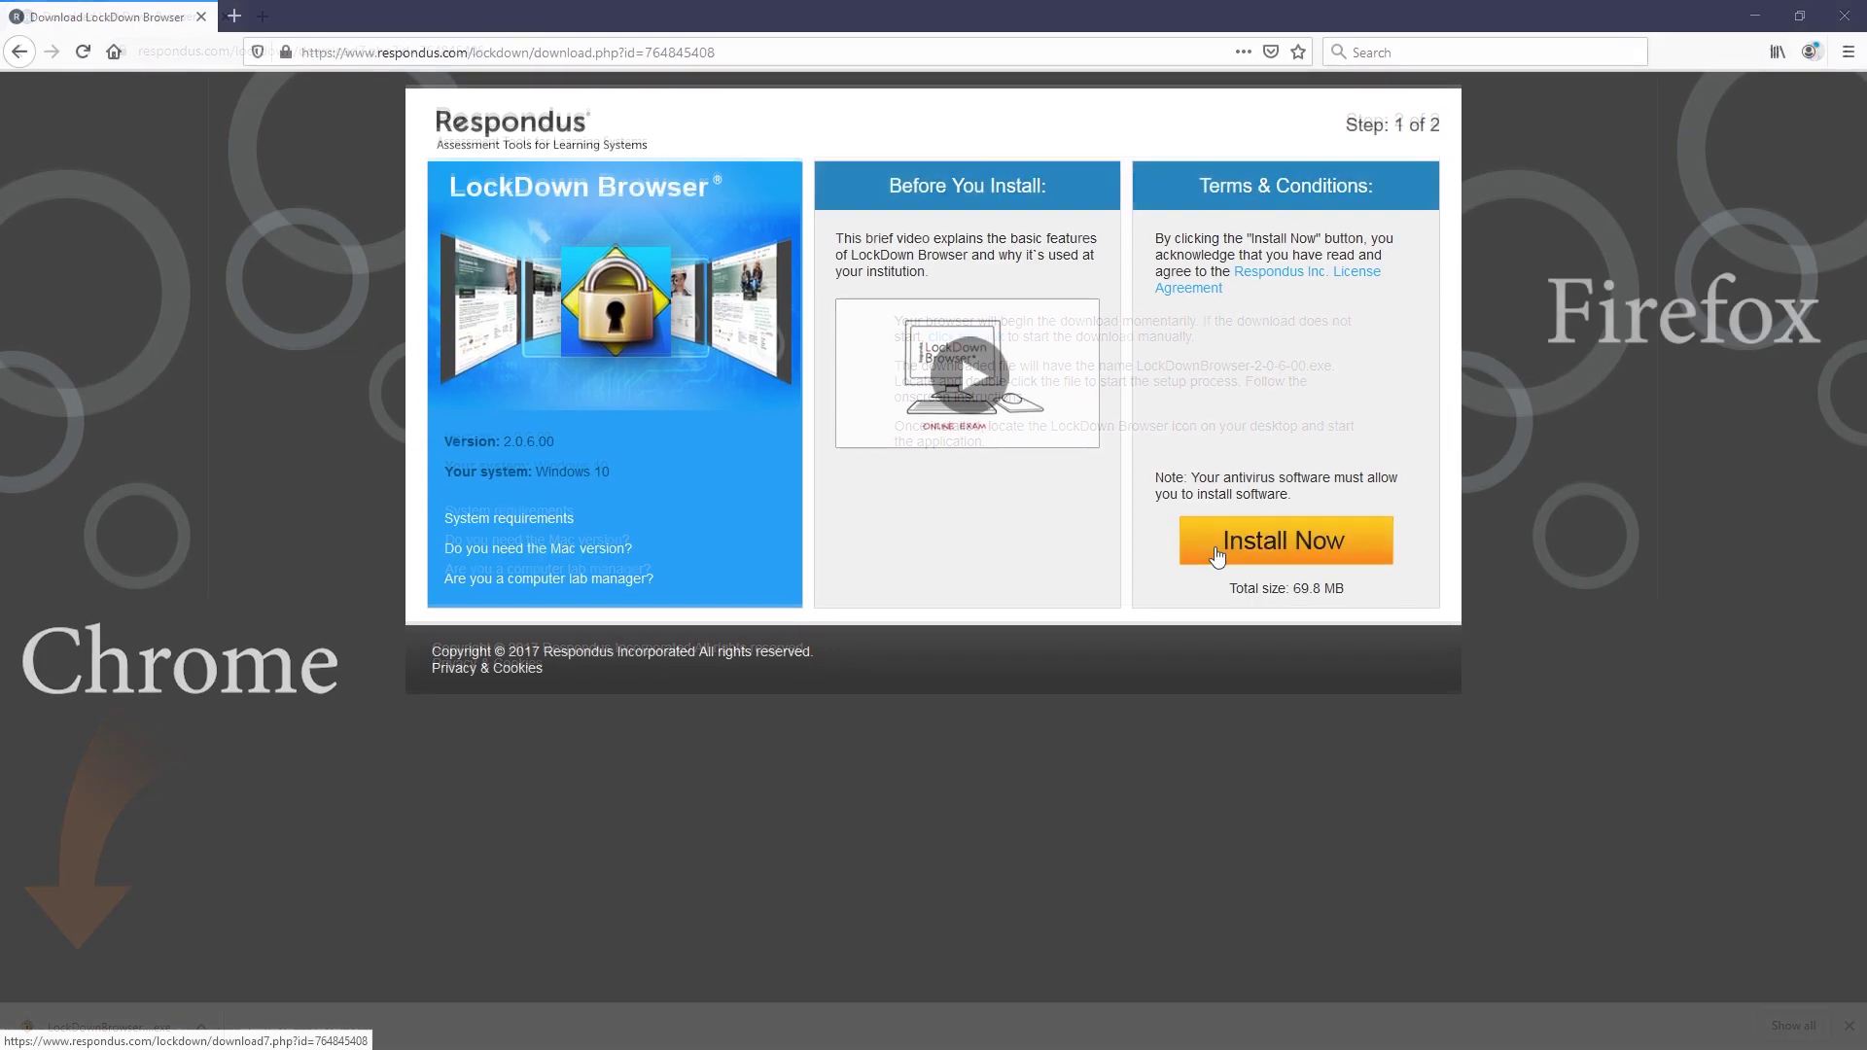
click(1367, 538)
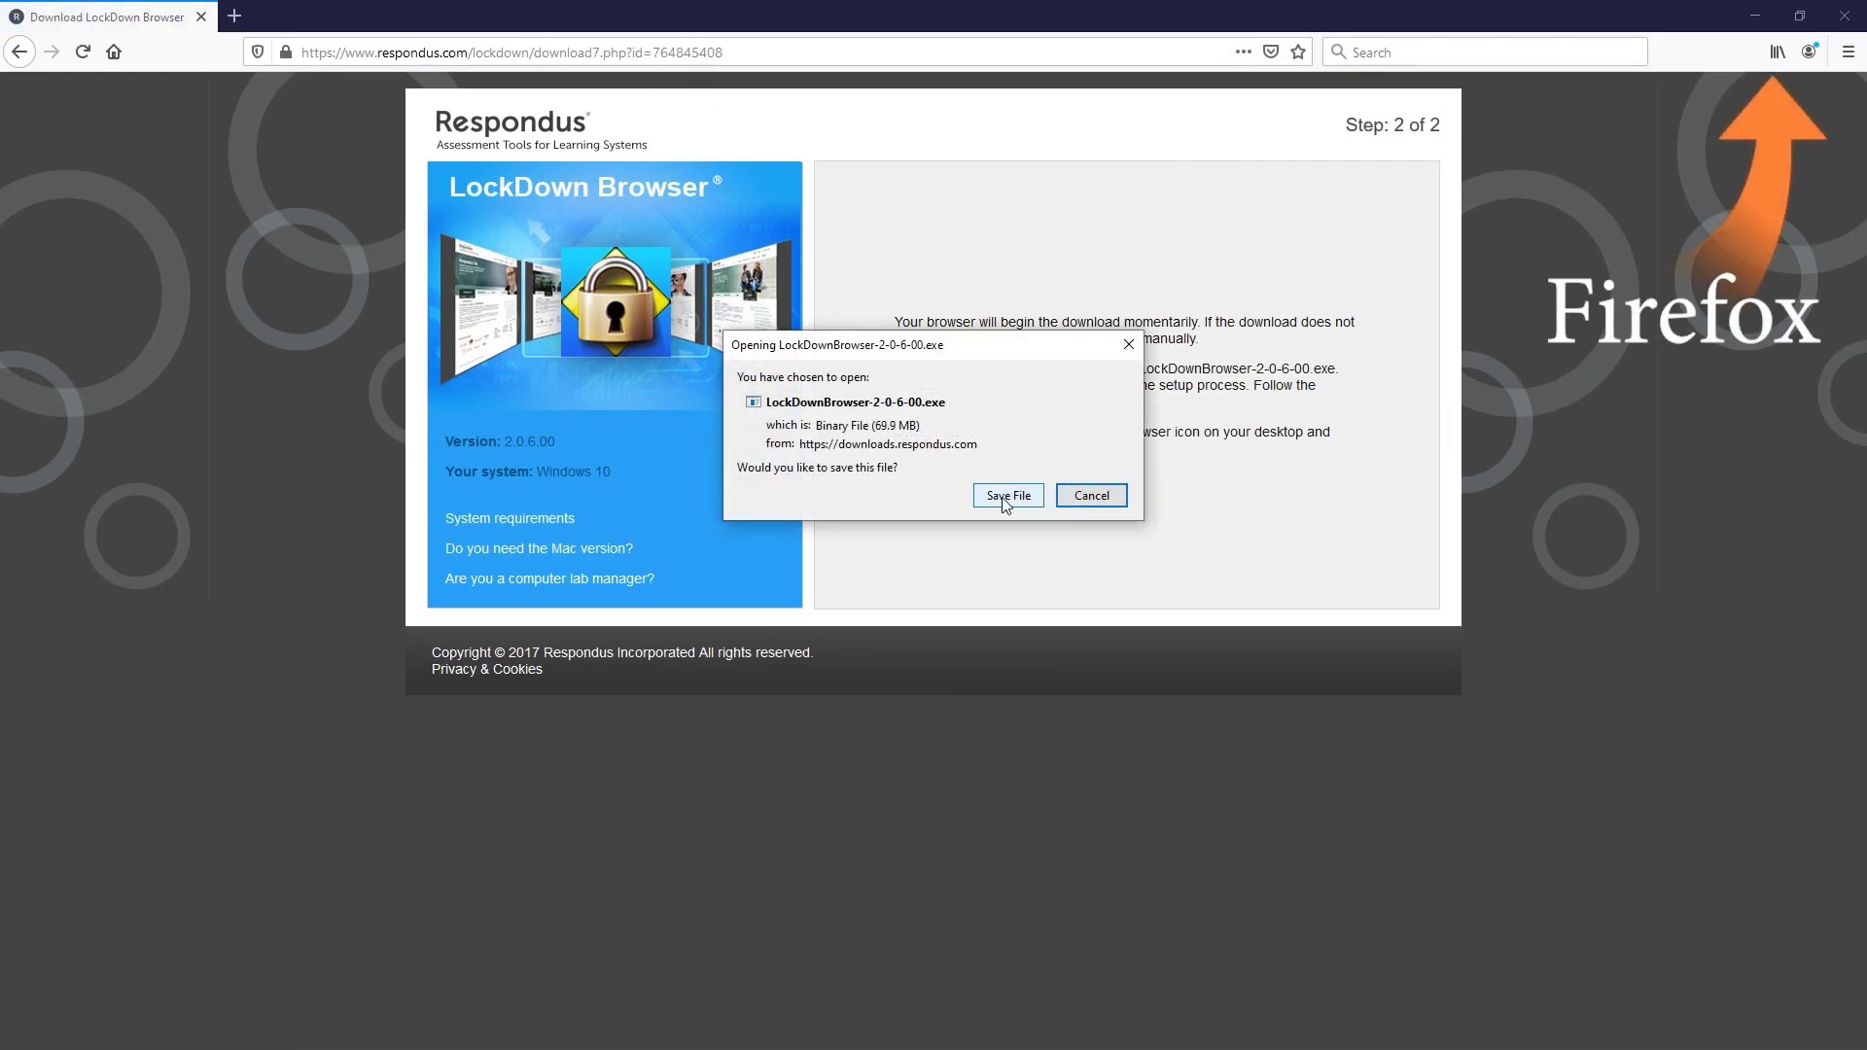
click(993, 496)
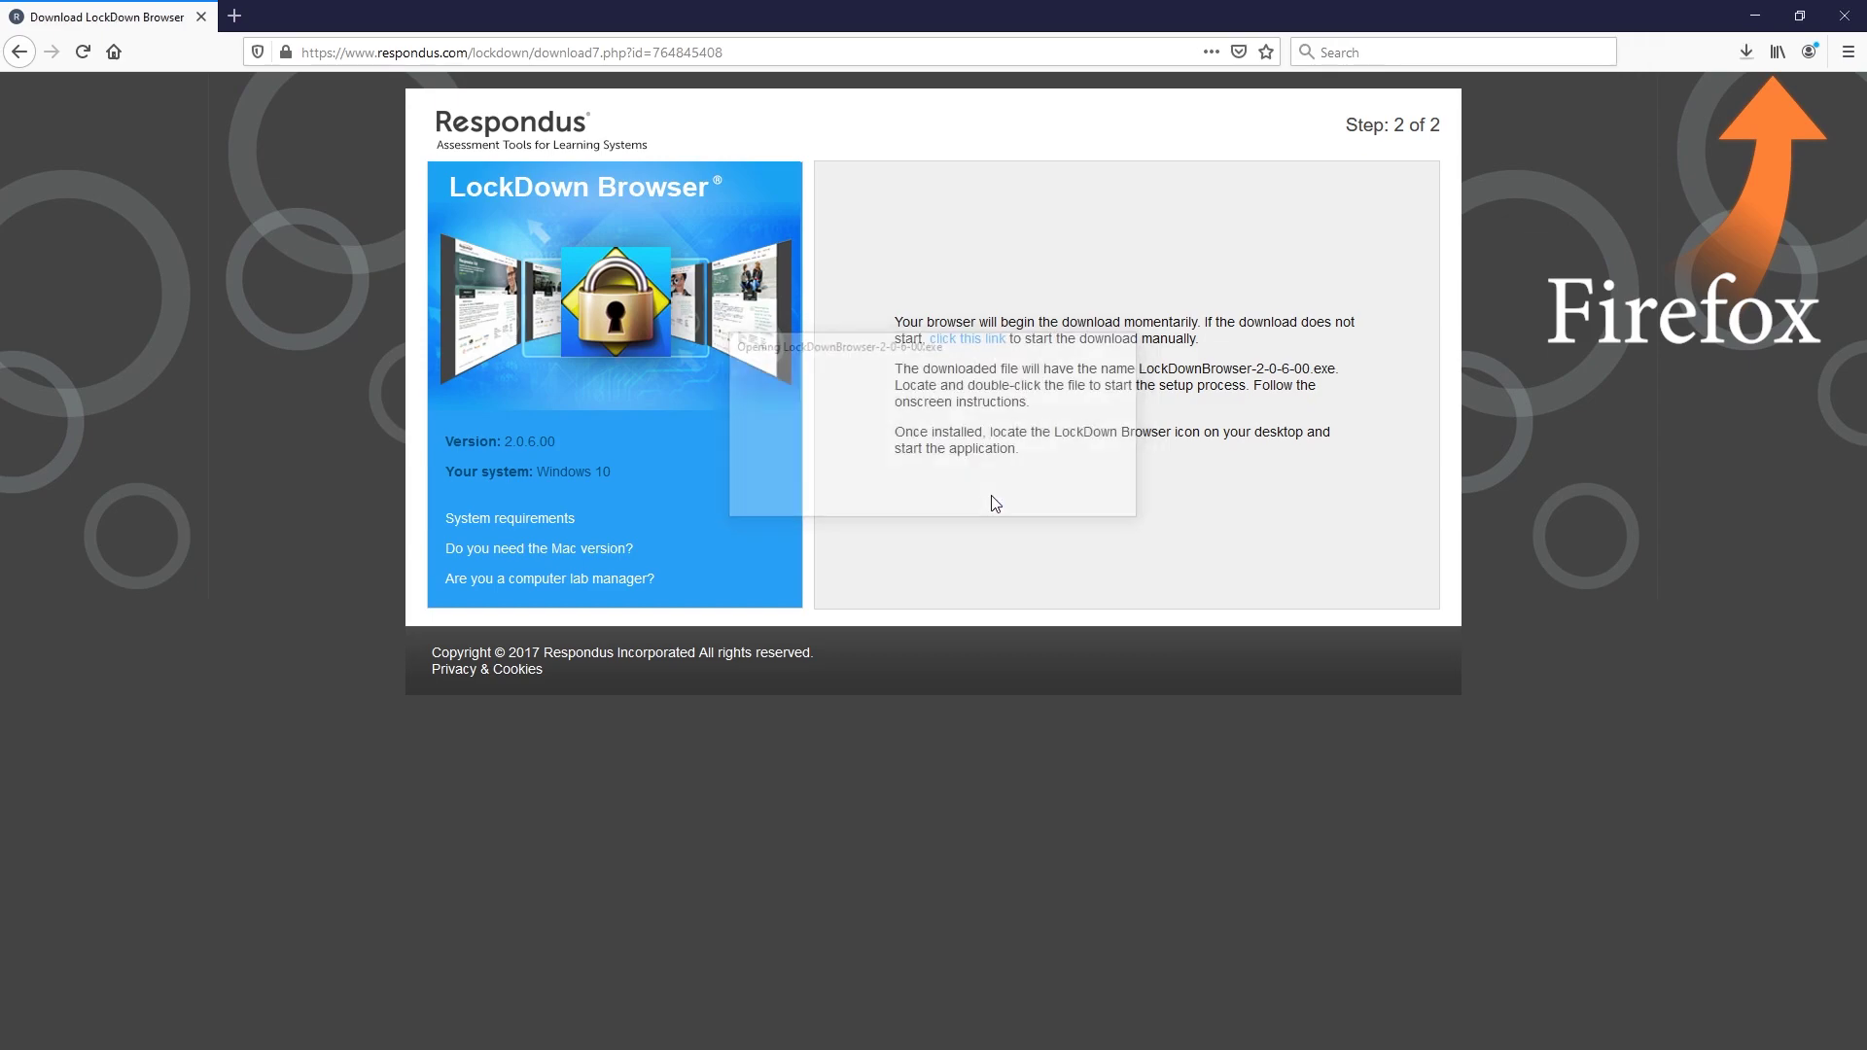
click(1748, 53)
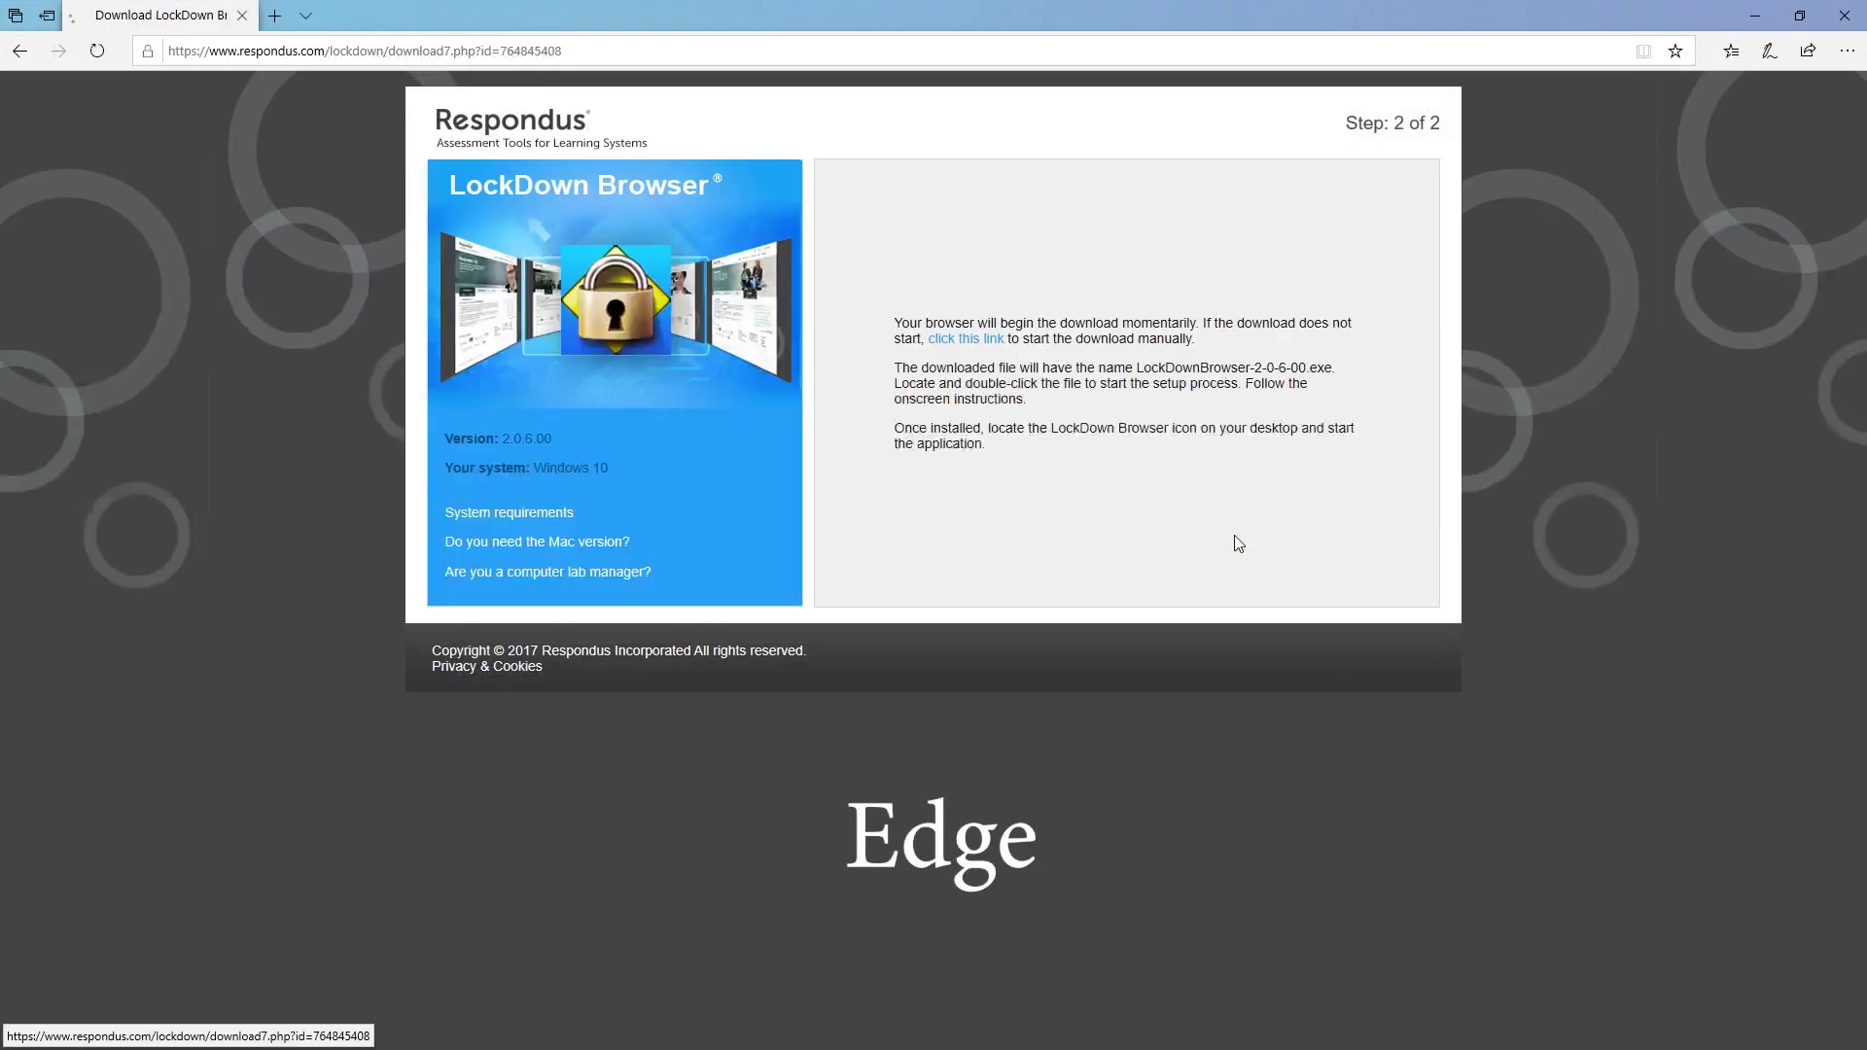
click(1235, 542)
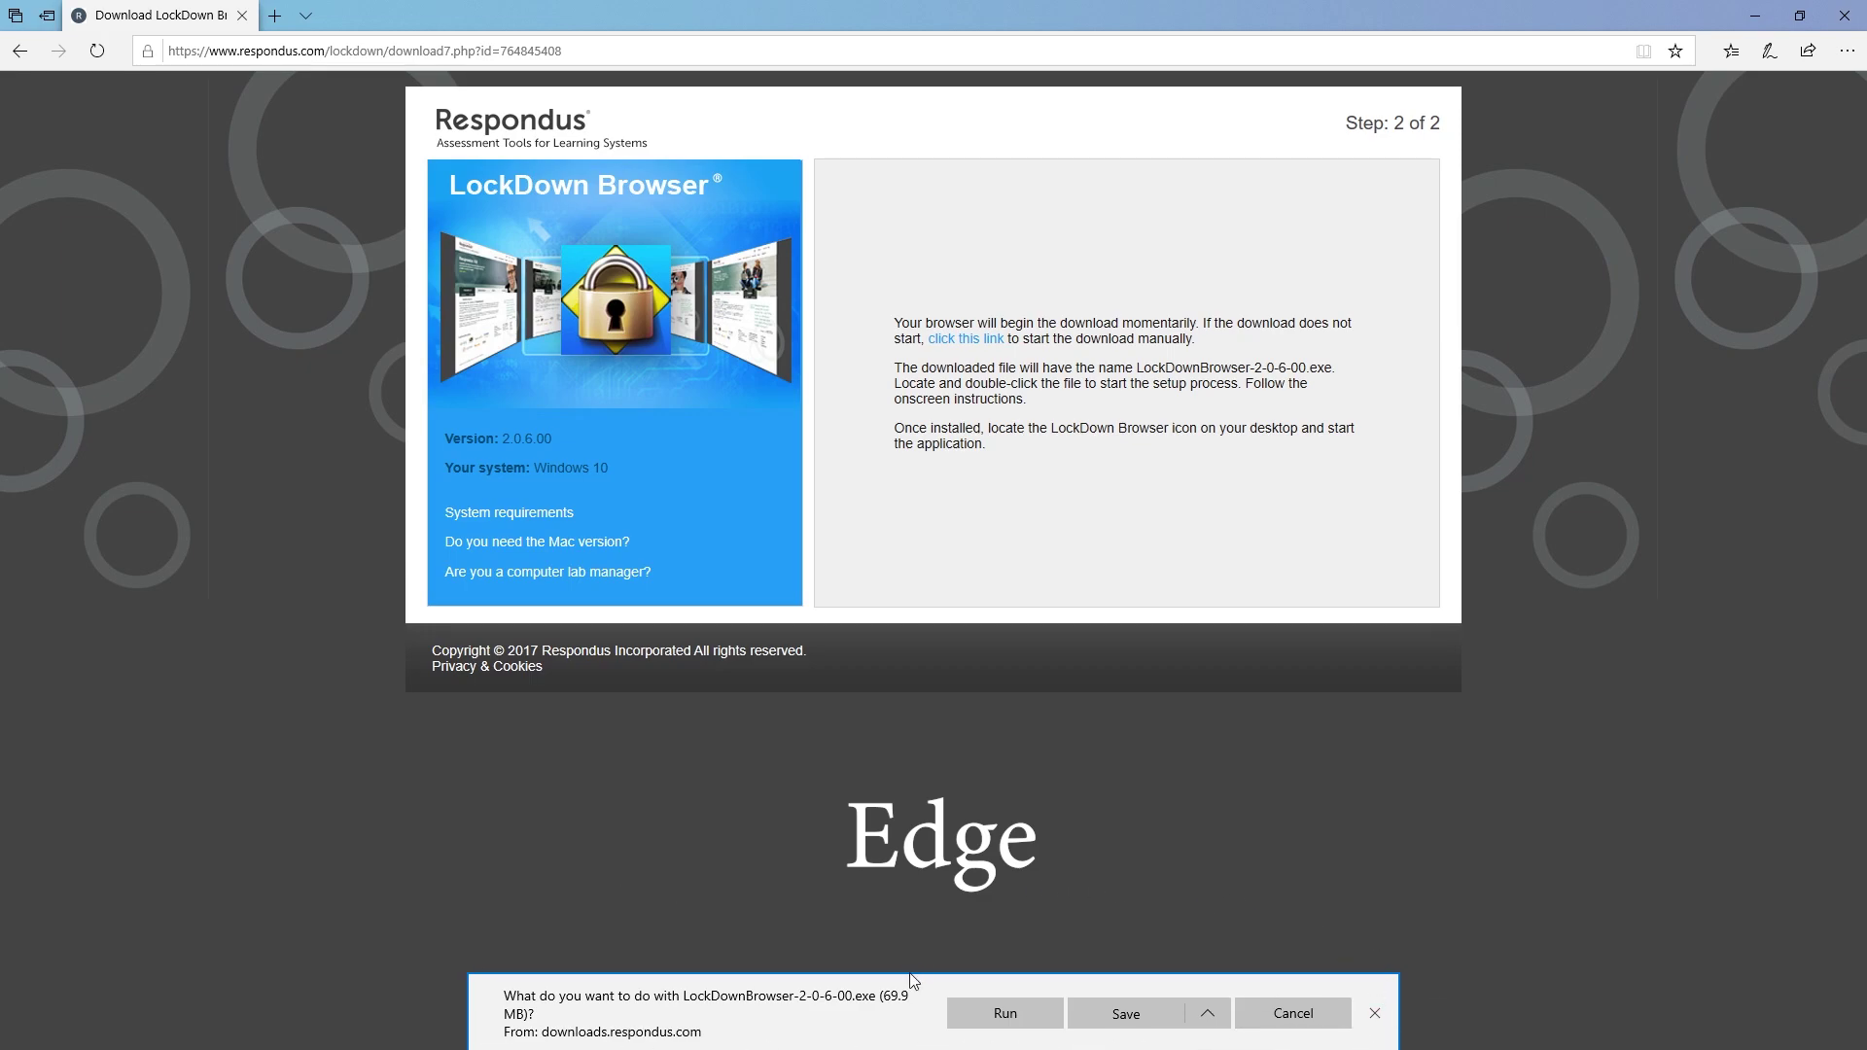
click(982, 1026)
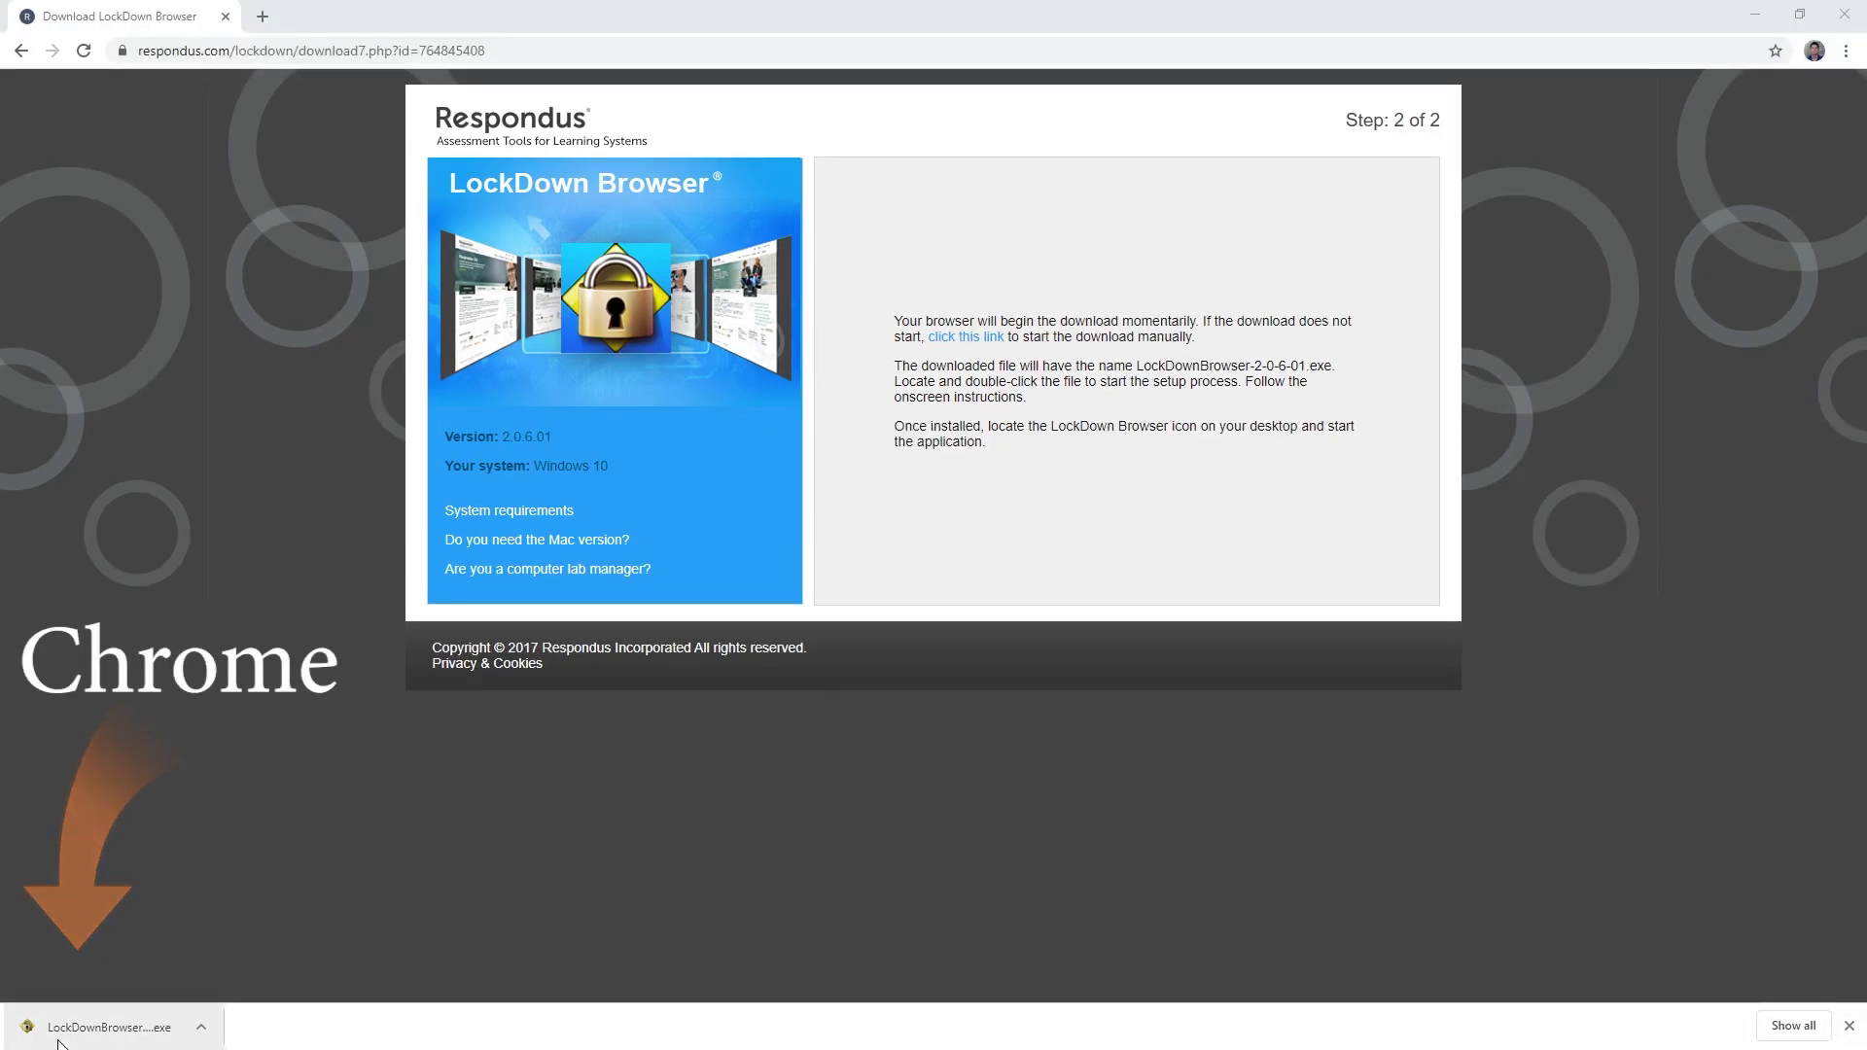
Step: Run the installer, allow it through UAC, keep English, accept the license, install and finish
click(57, 1044)
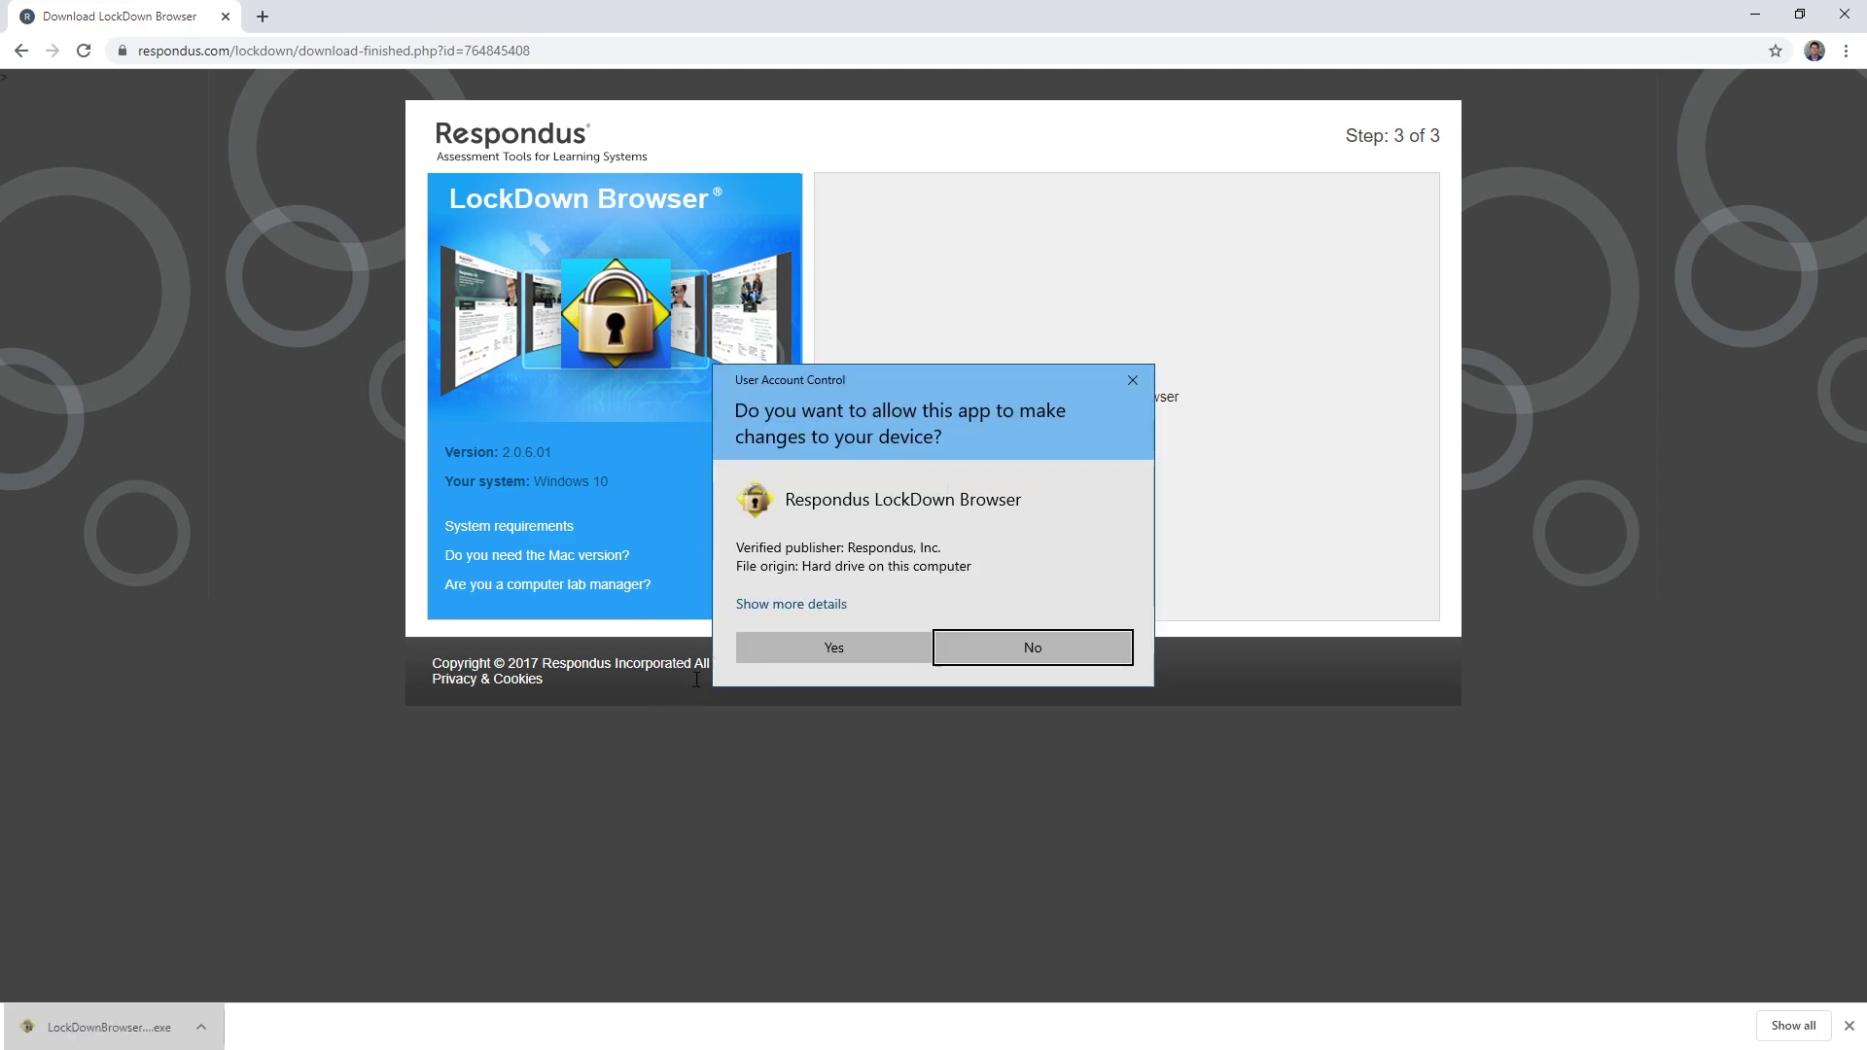
click(831, 649)
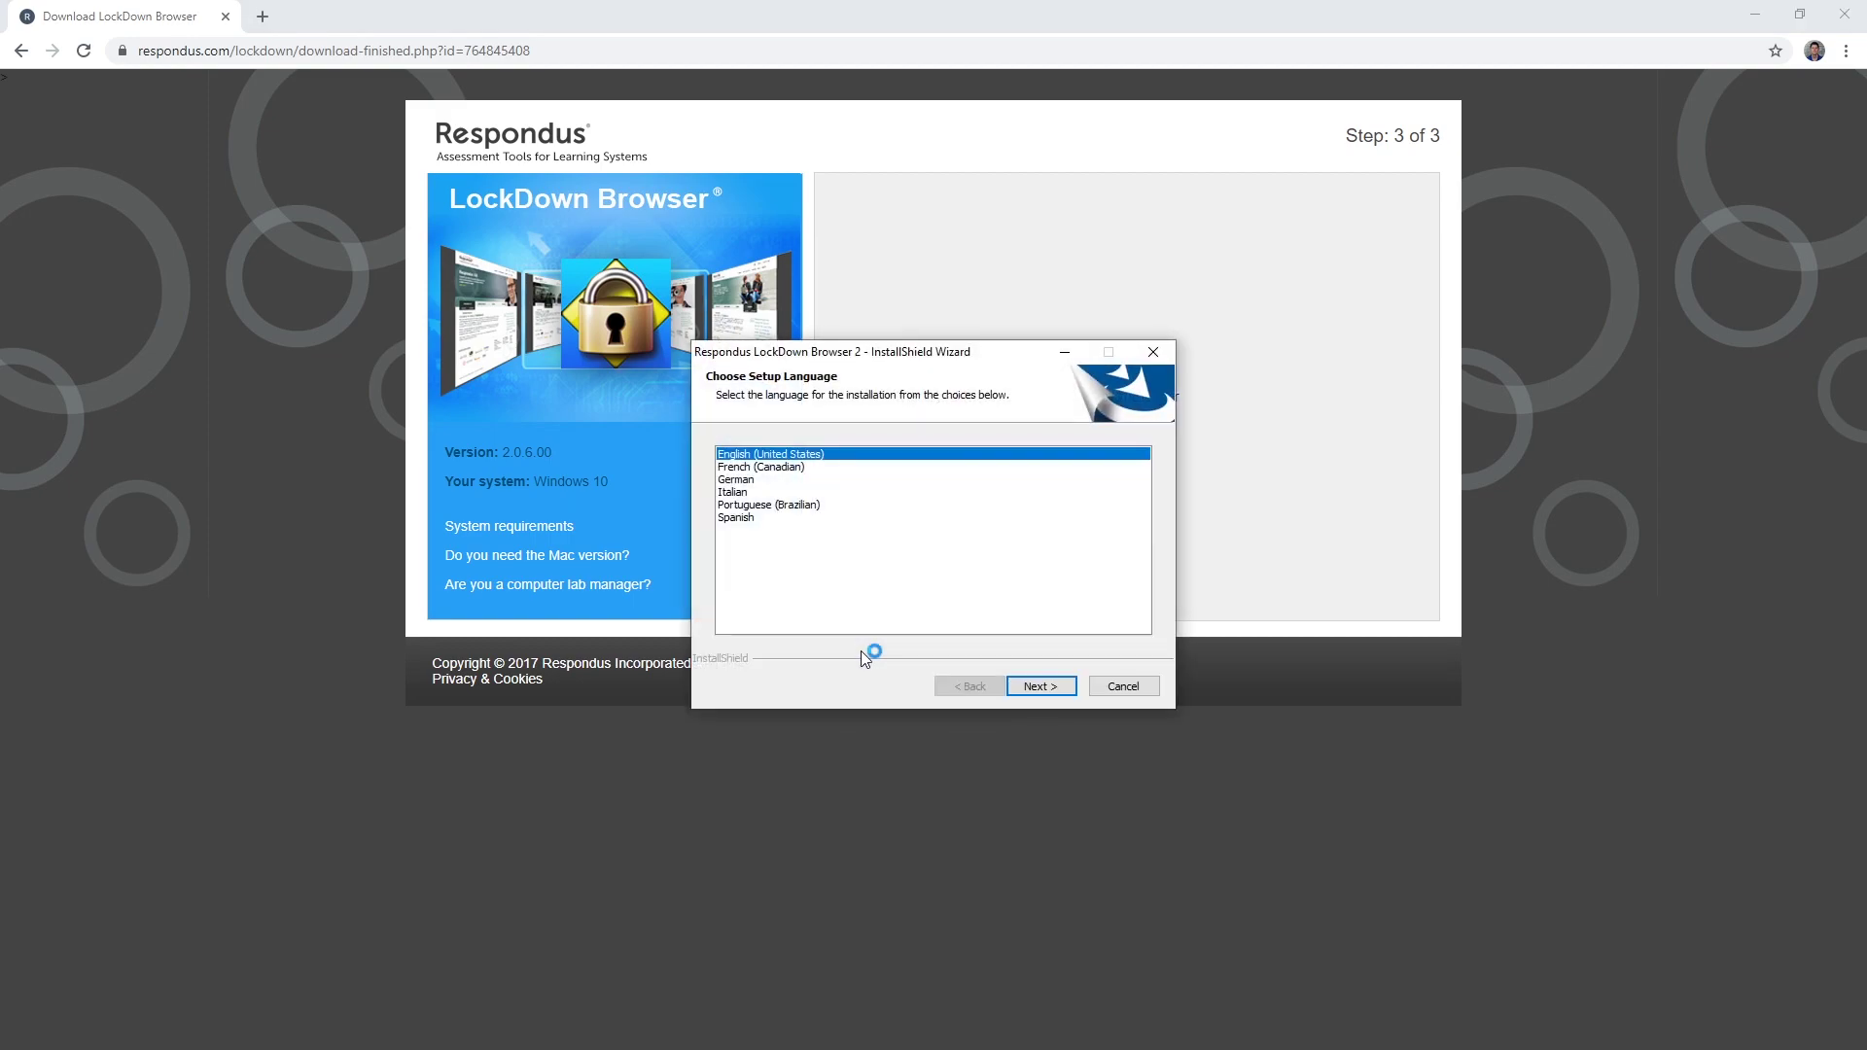
click(1039, 686)
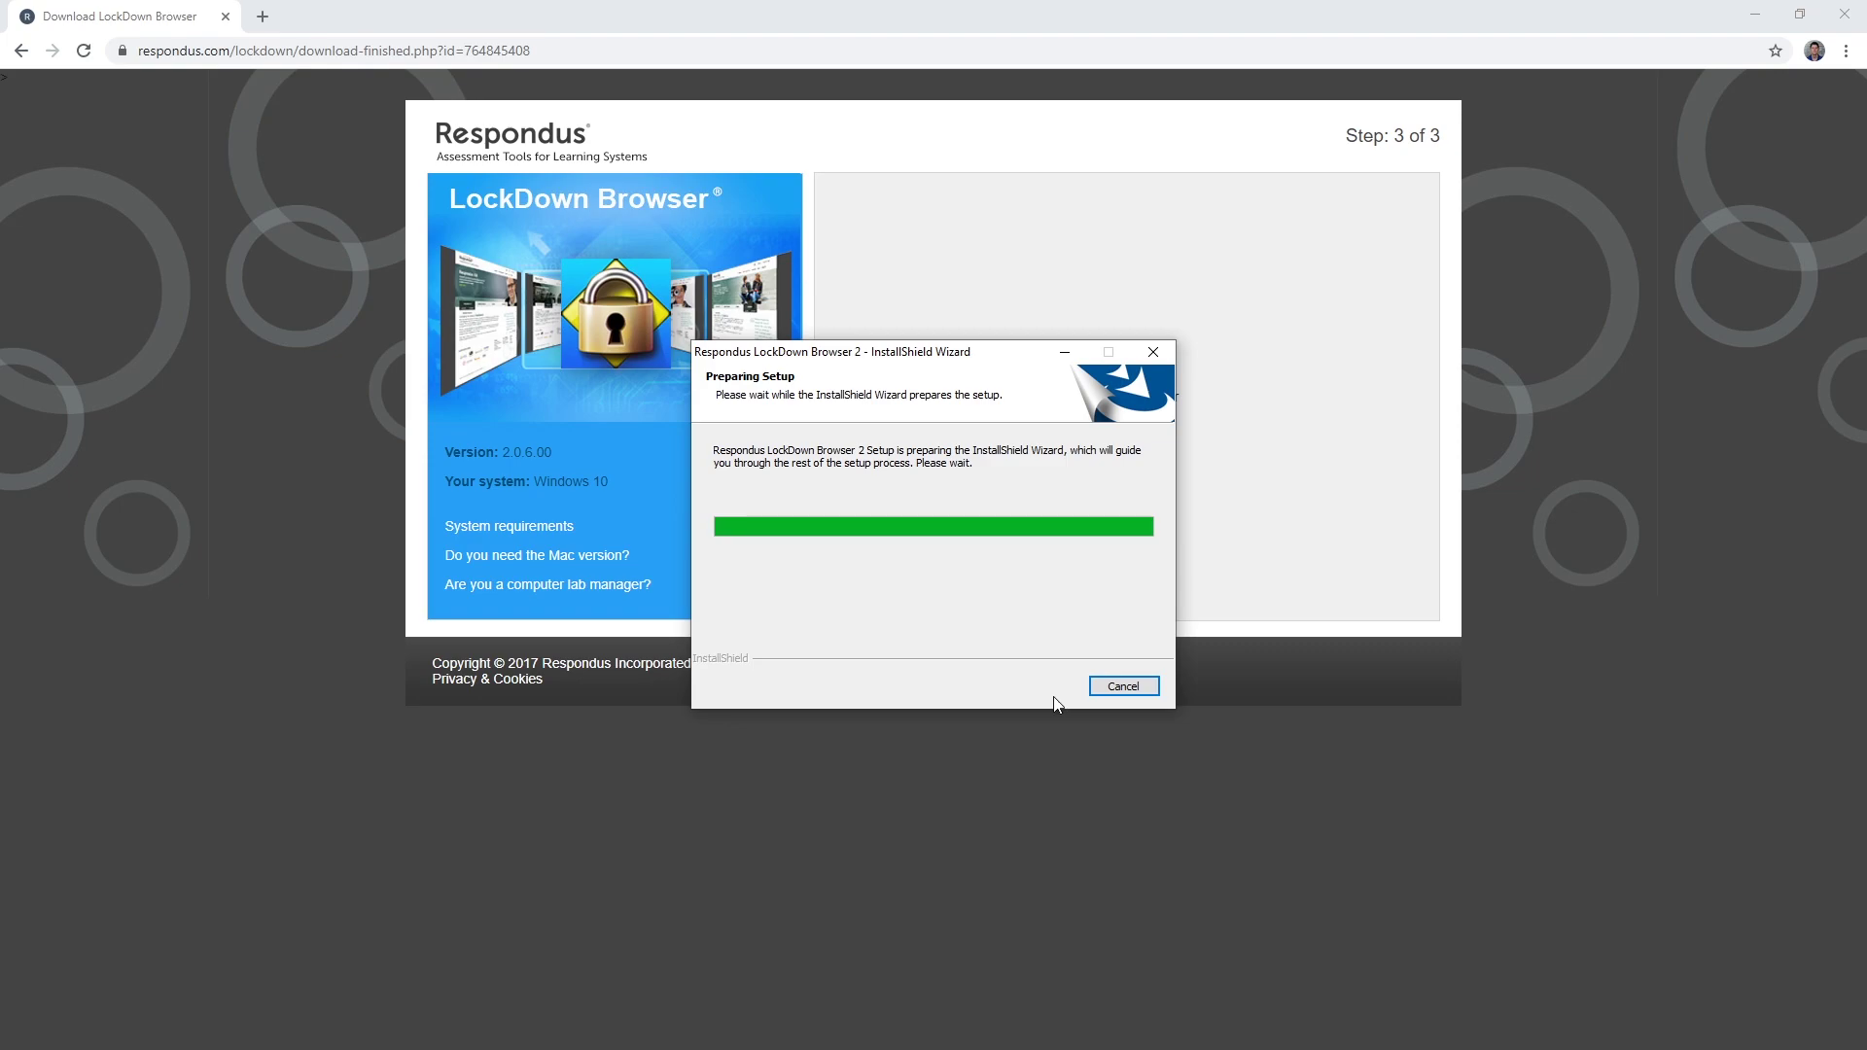
click(905, 615)
click(1036, 688)
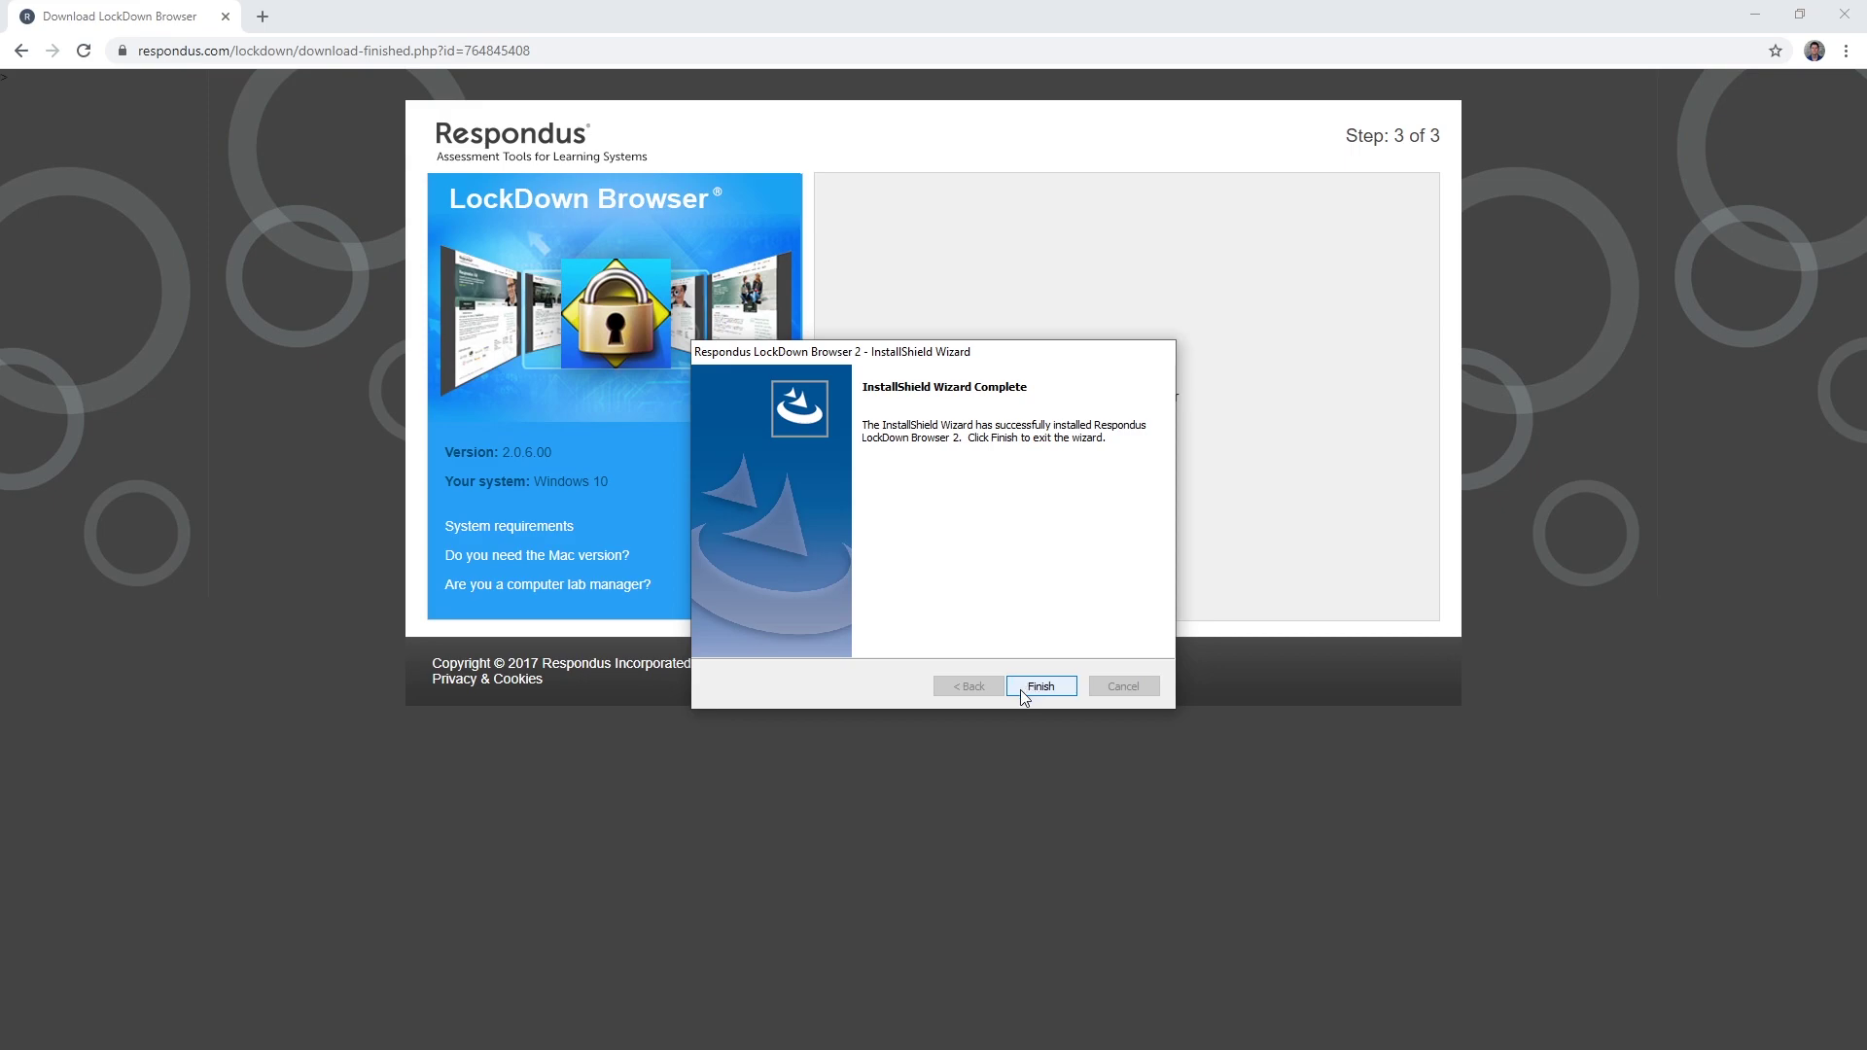
click(1039, 686)
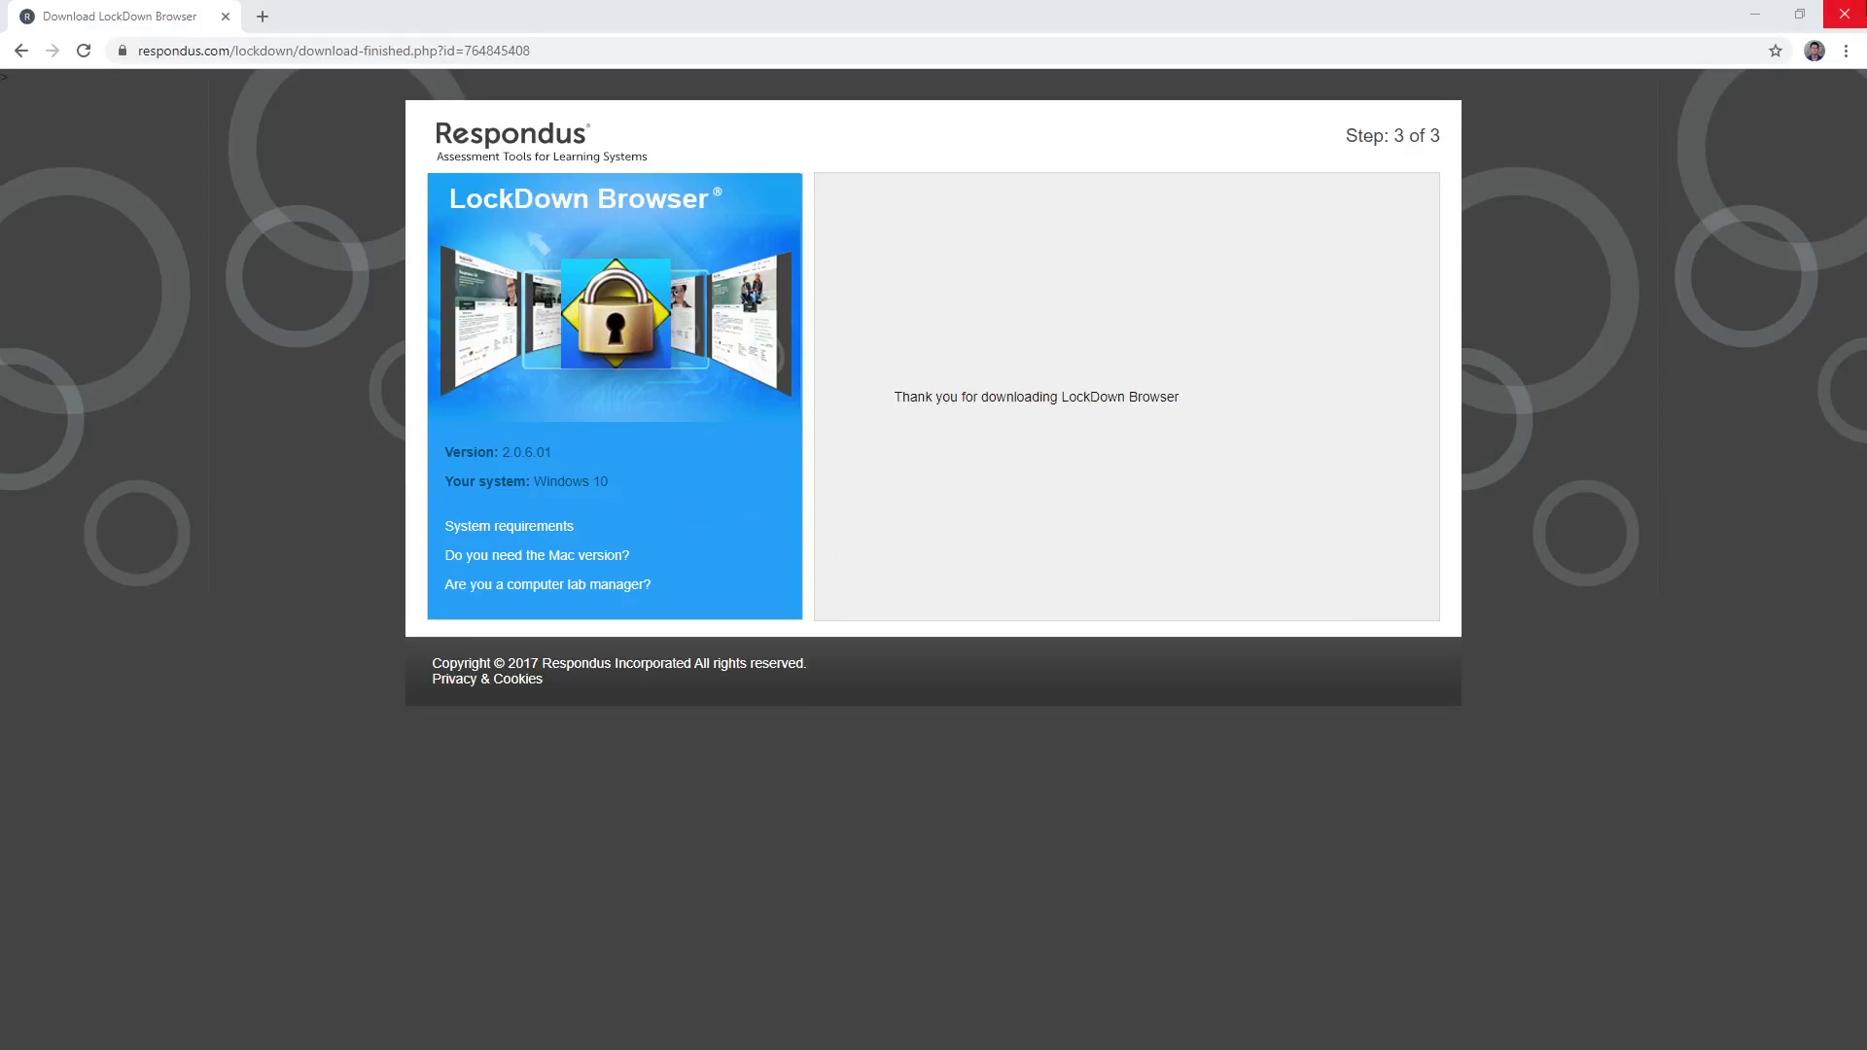
Step: Close Chrome and start LockDown Browser from its Windows desktop shortcut
click(1844, 14)
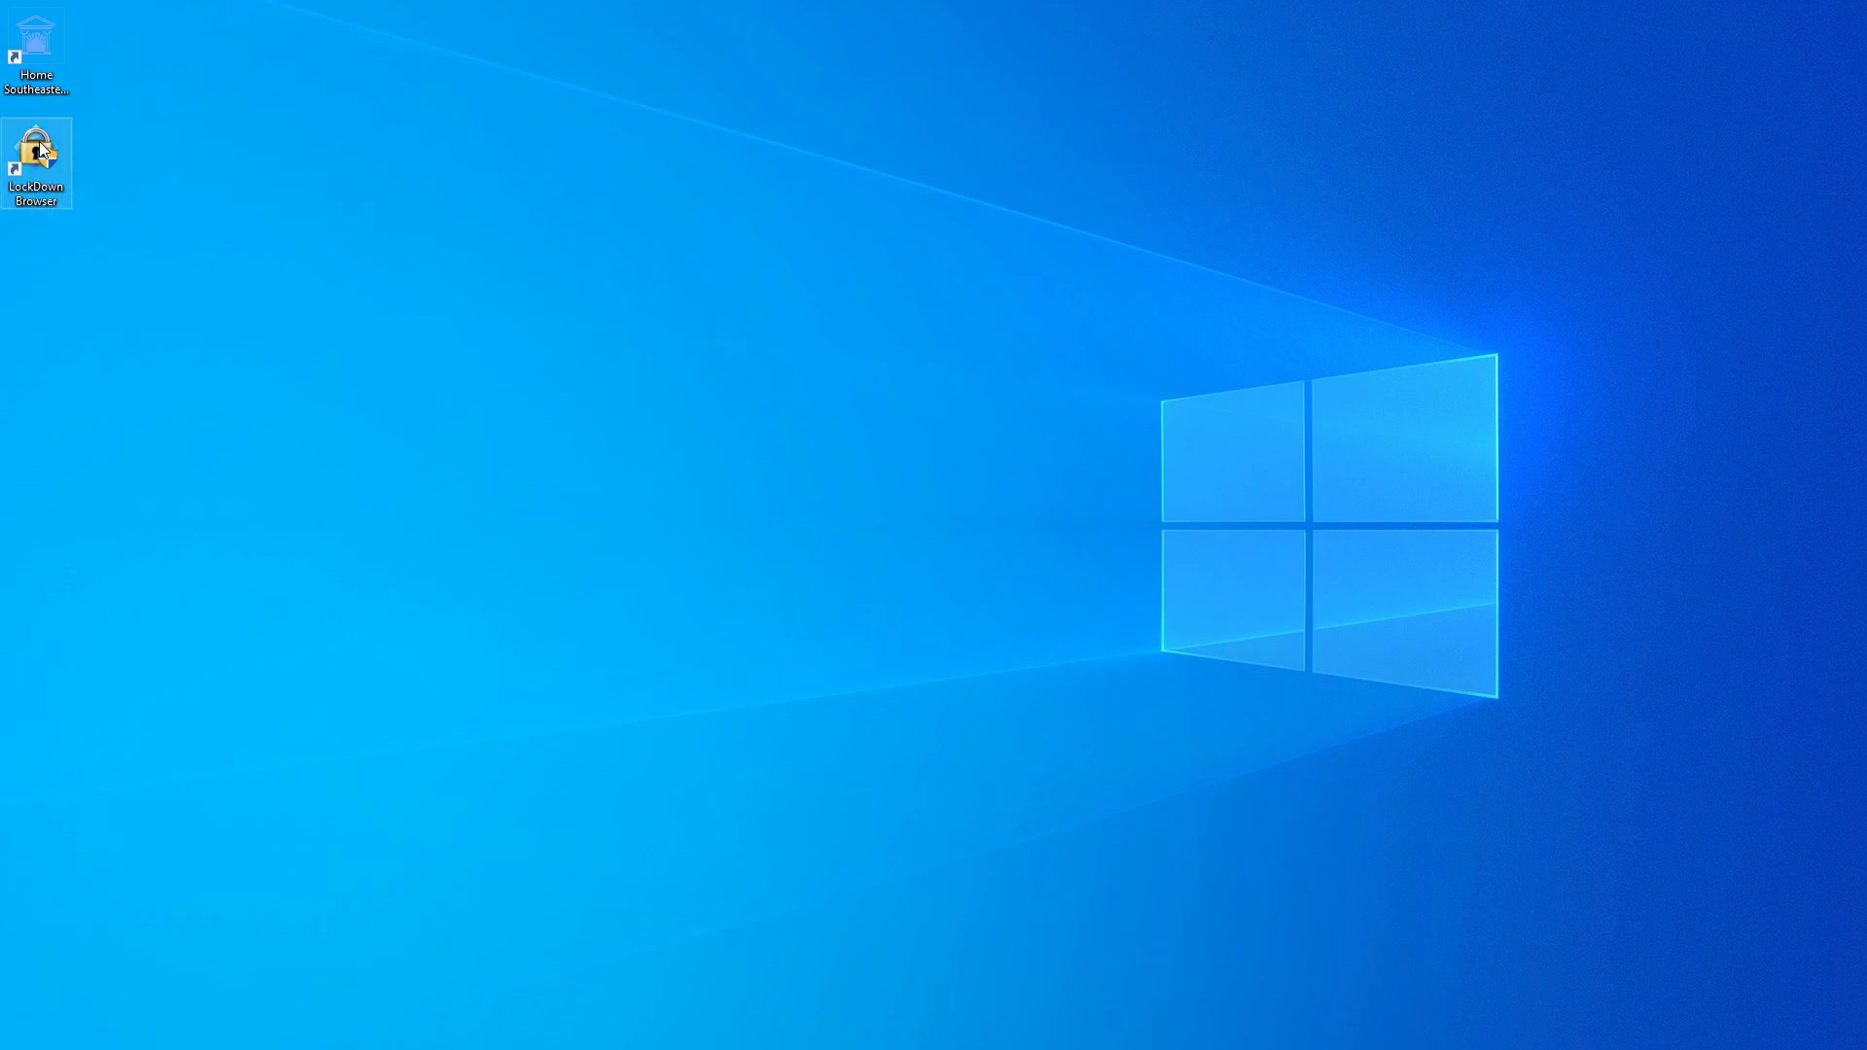
double_click(31, 193)
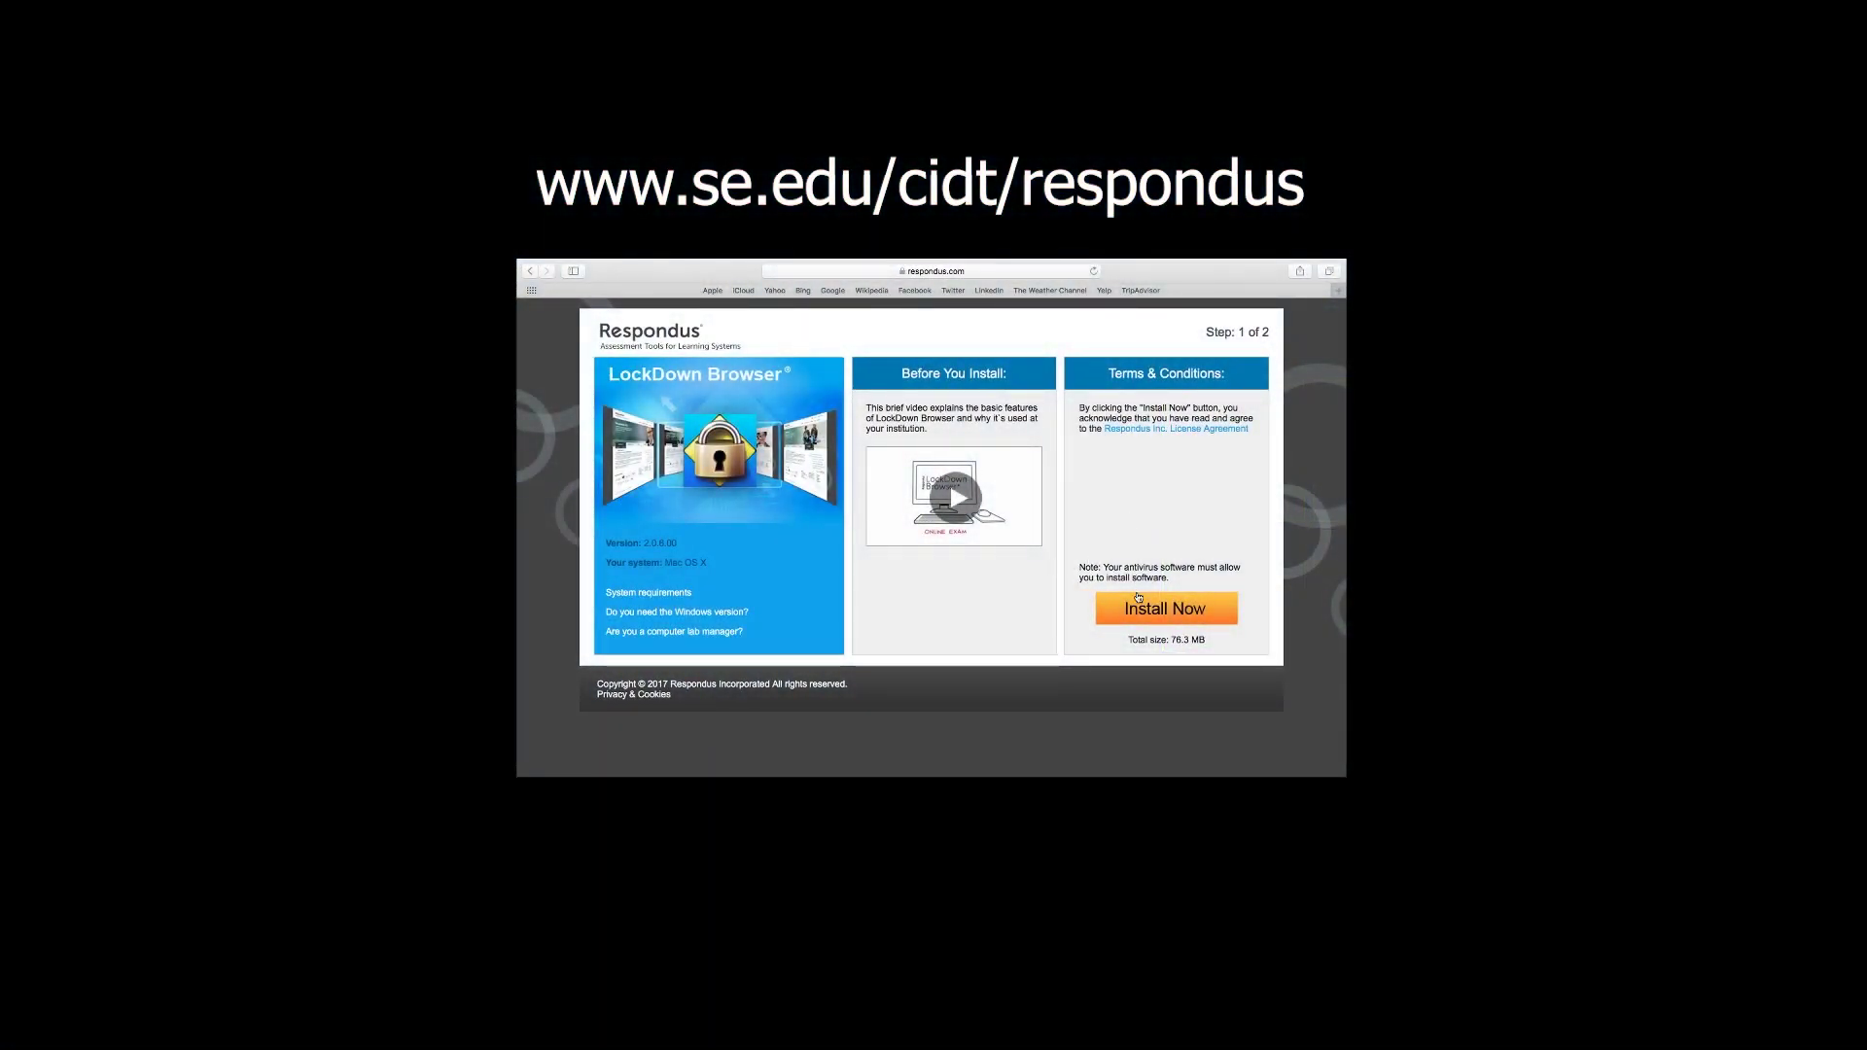
Step: Download the Mac Respondus .pkg installer and open it from Safari's Downloads list
click(1138, 607)
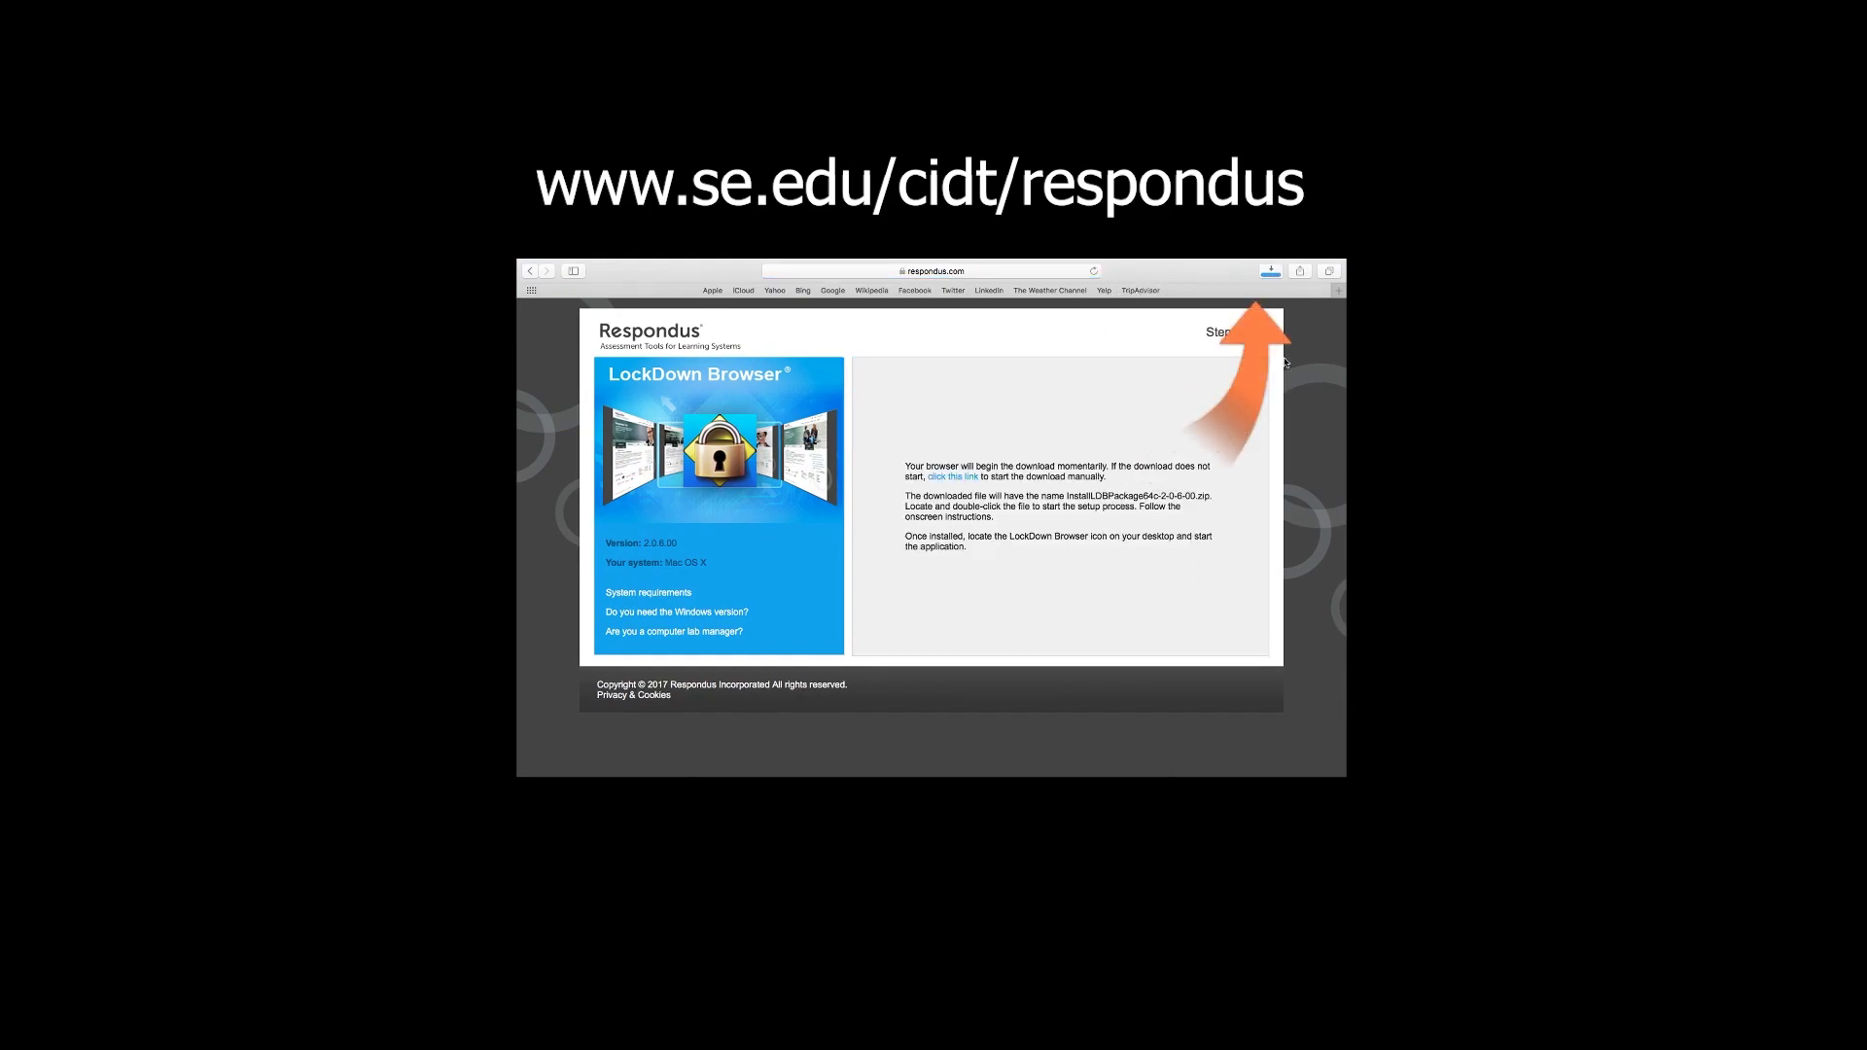
click(1270, 272)
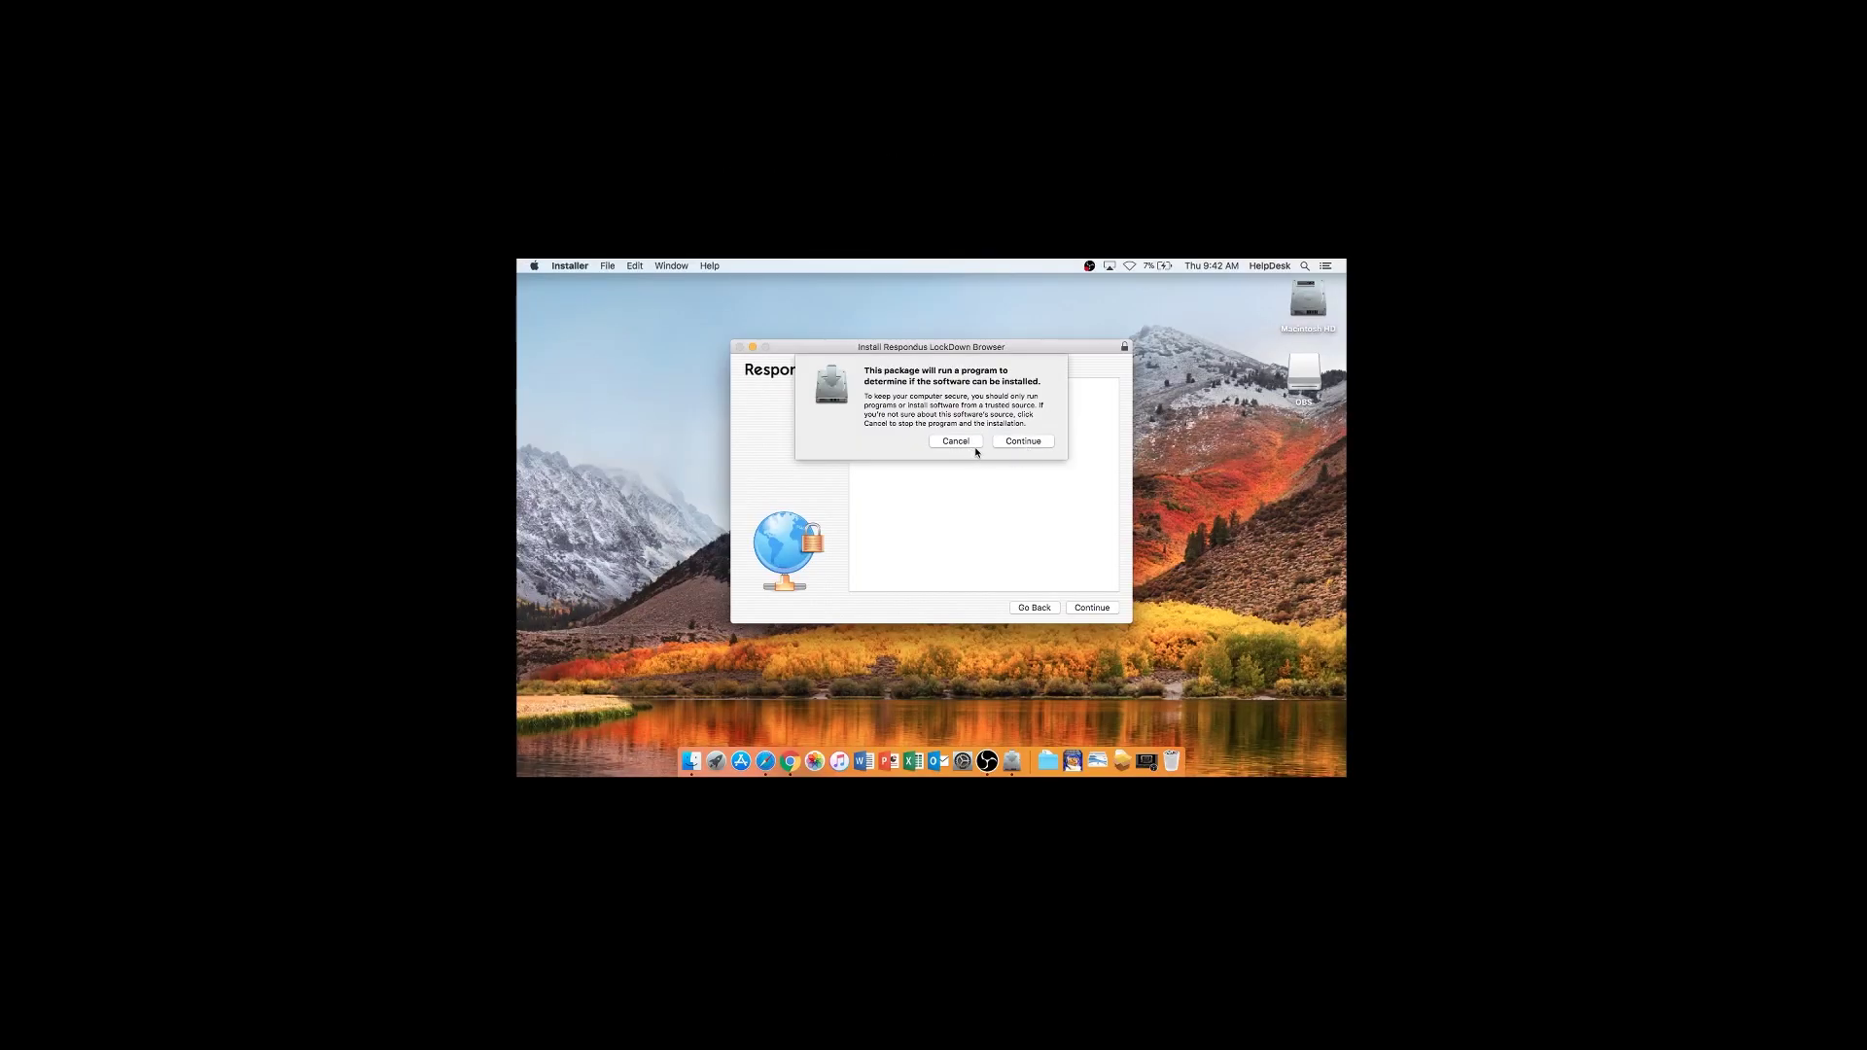
Step: Pass the compatibility check, agree to the license, install on Macintosh HD, then close the installer
click(1021, 442)
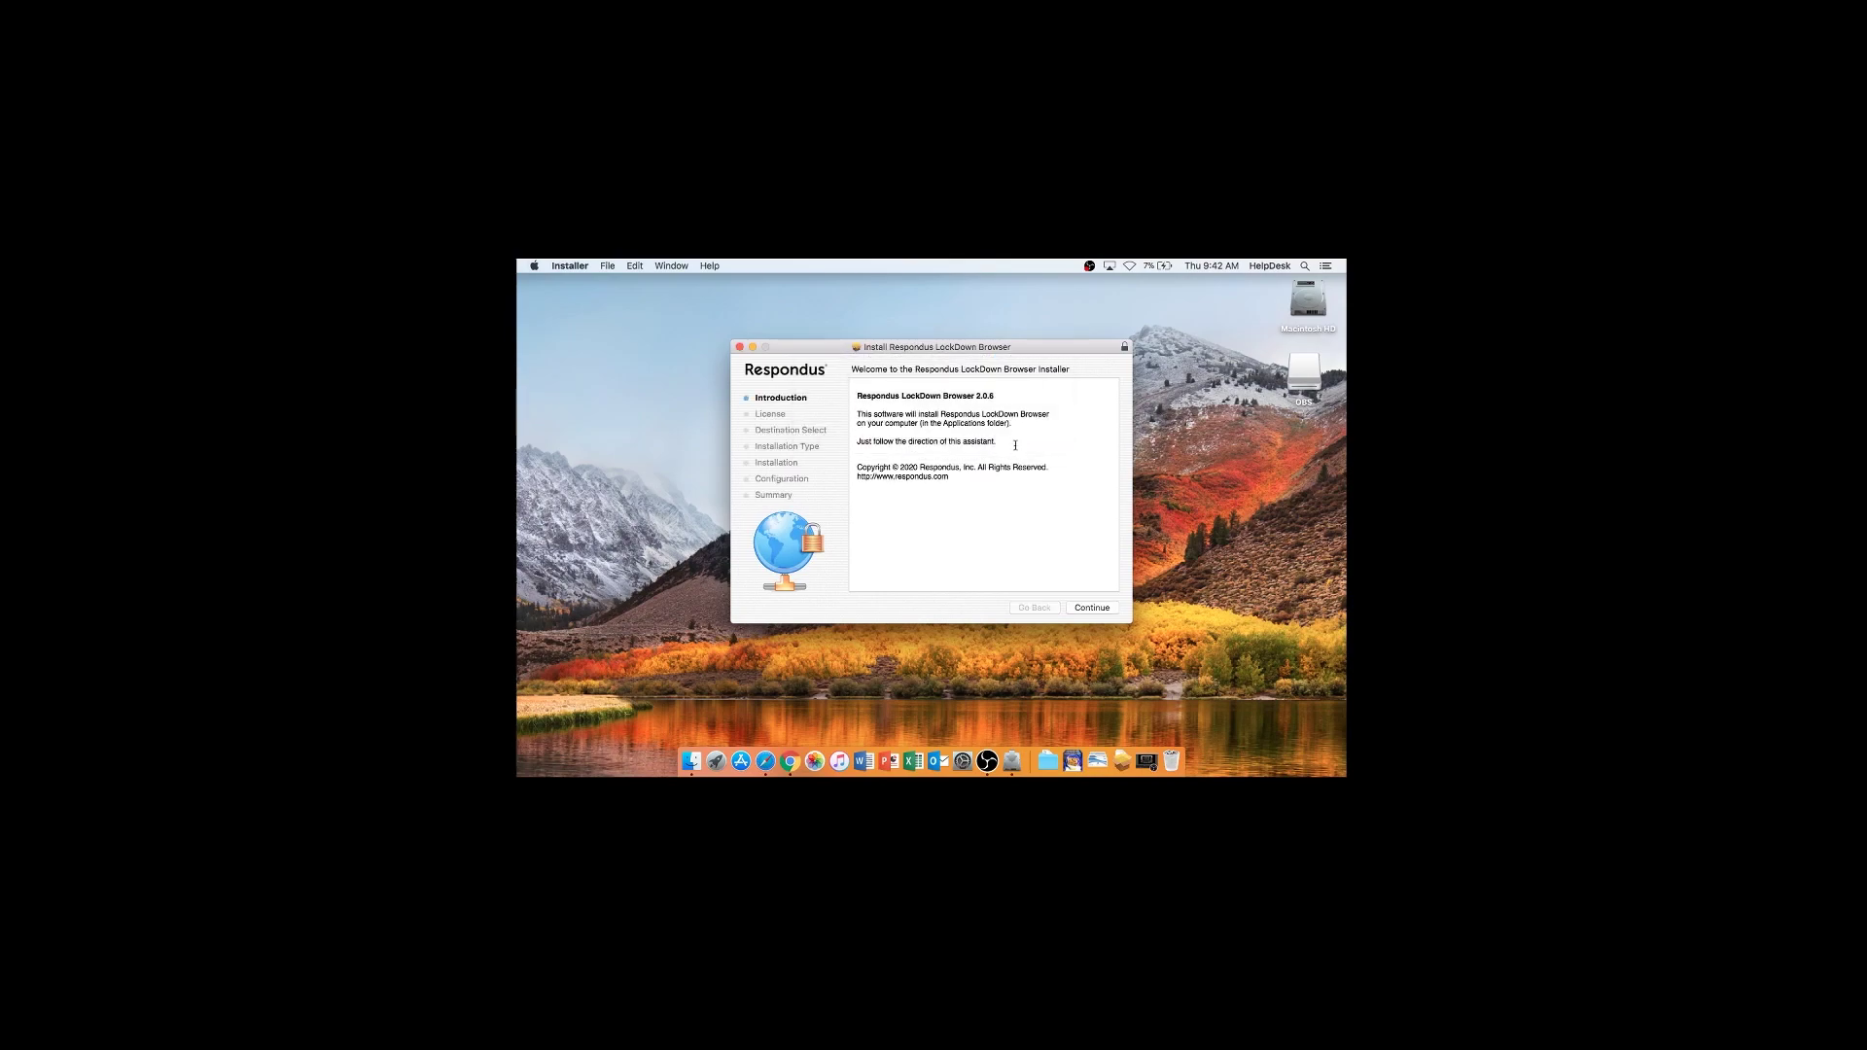
click(1087, 609)
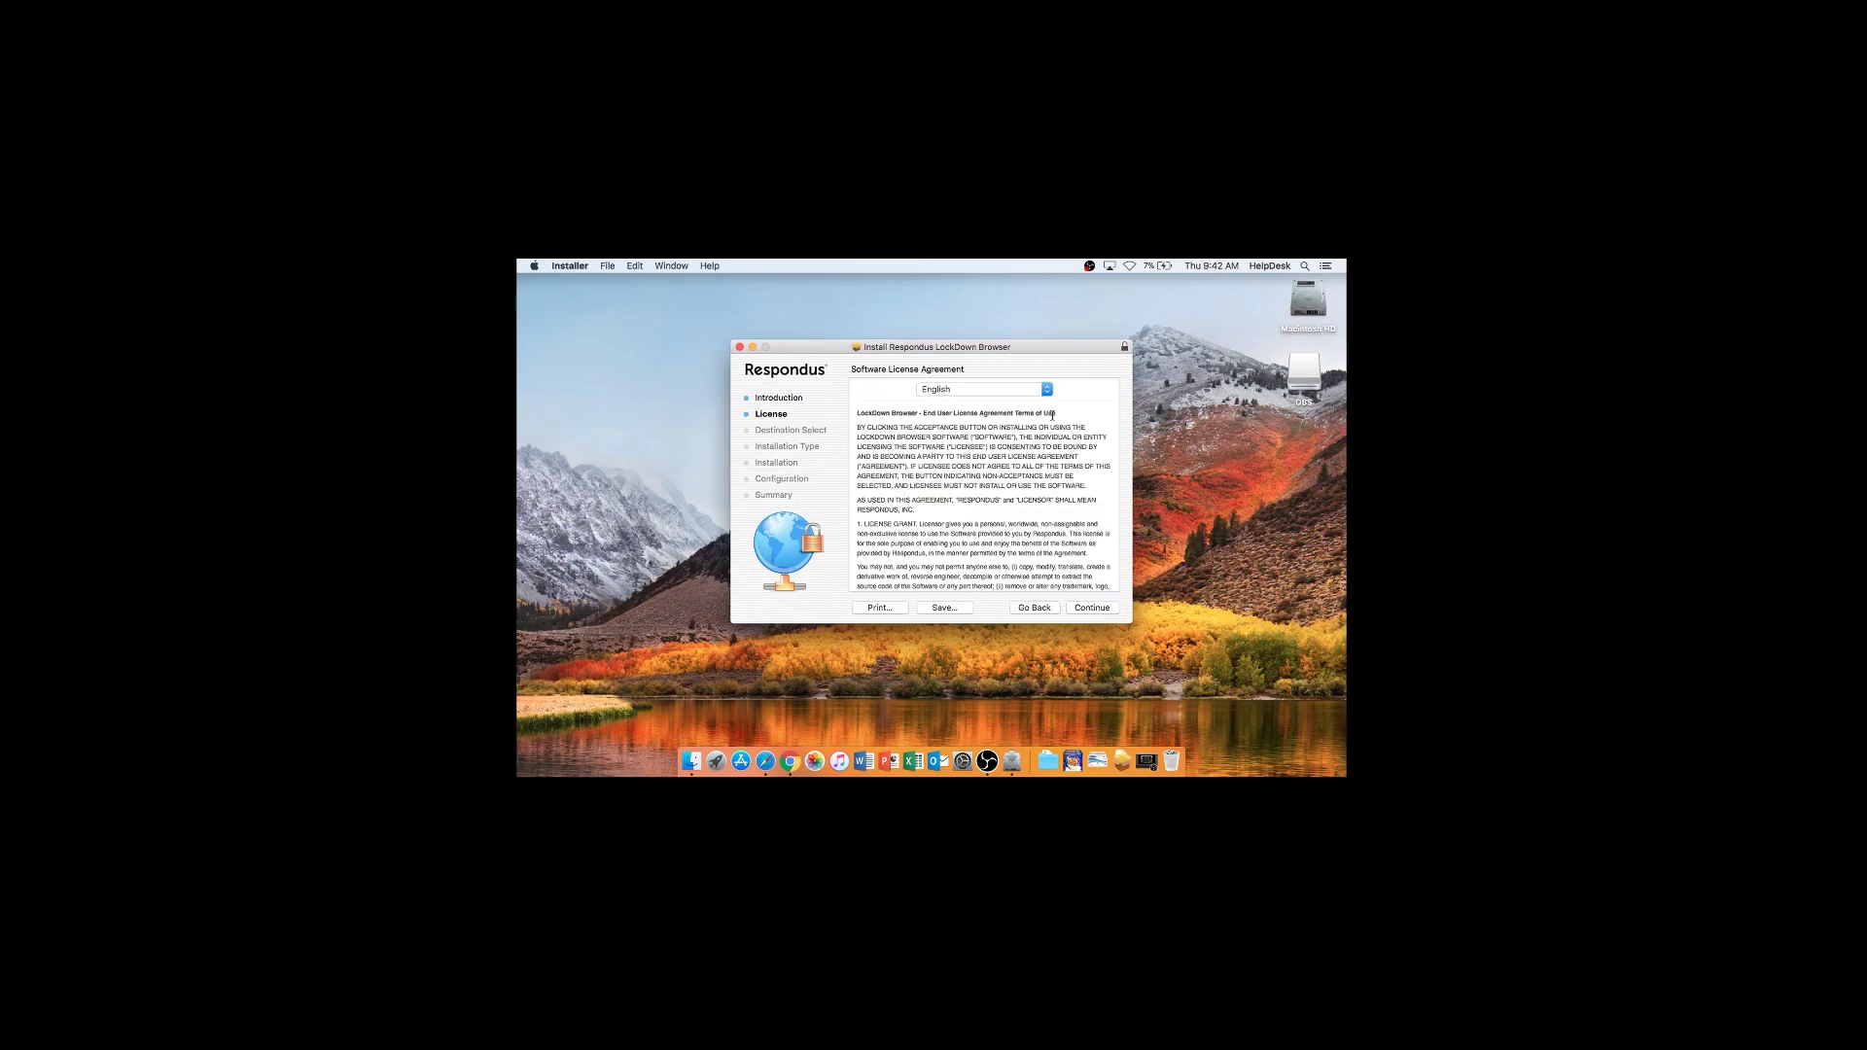
click(1095, 610)
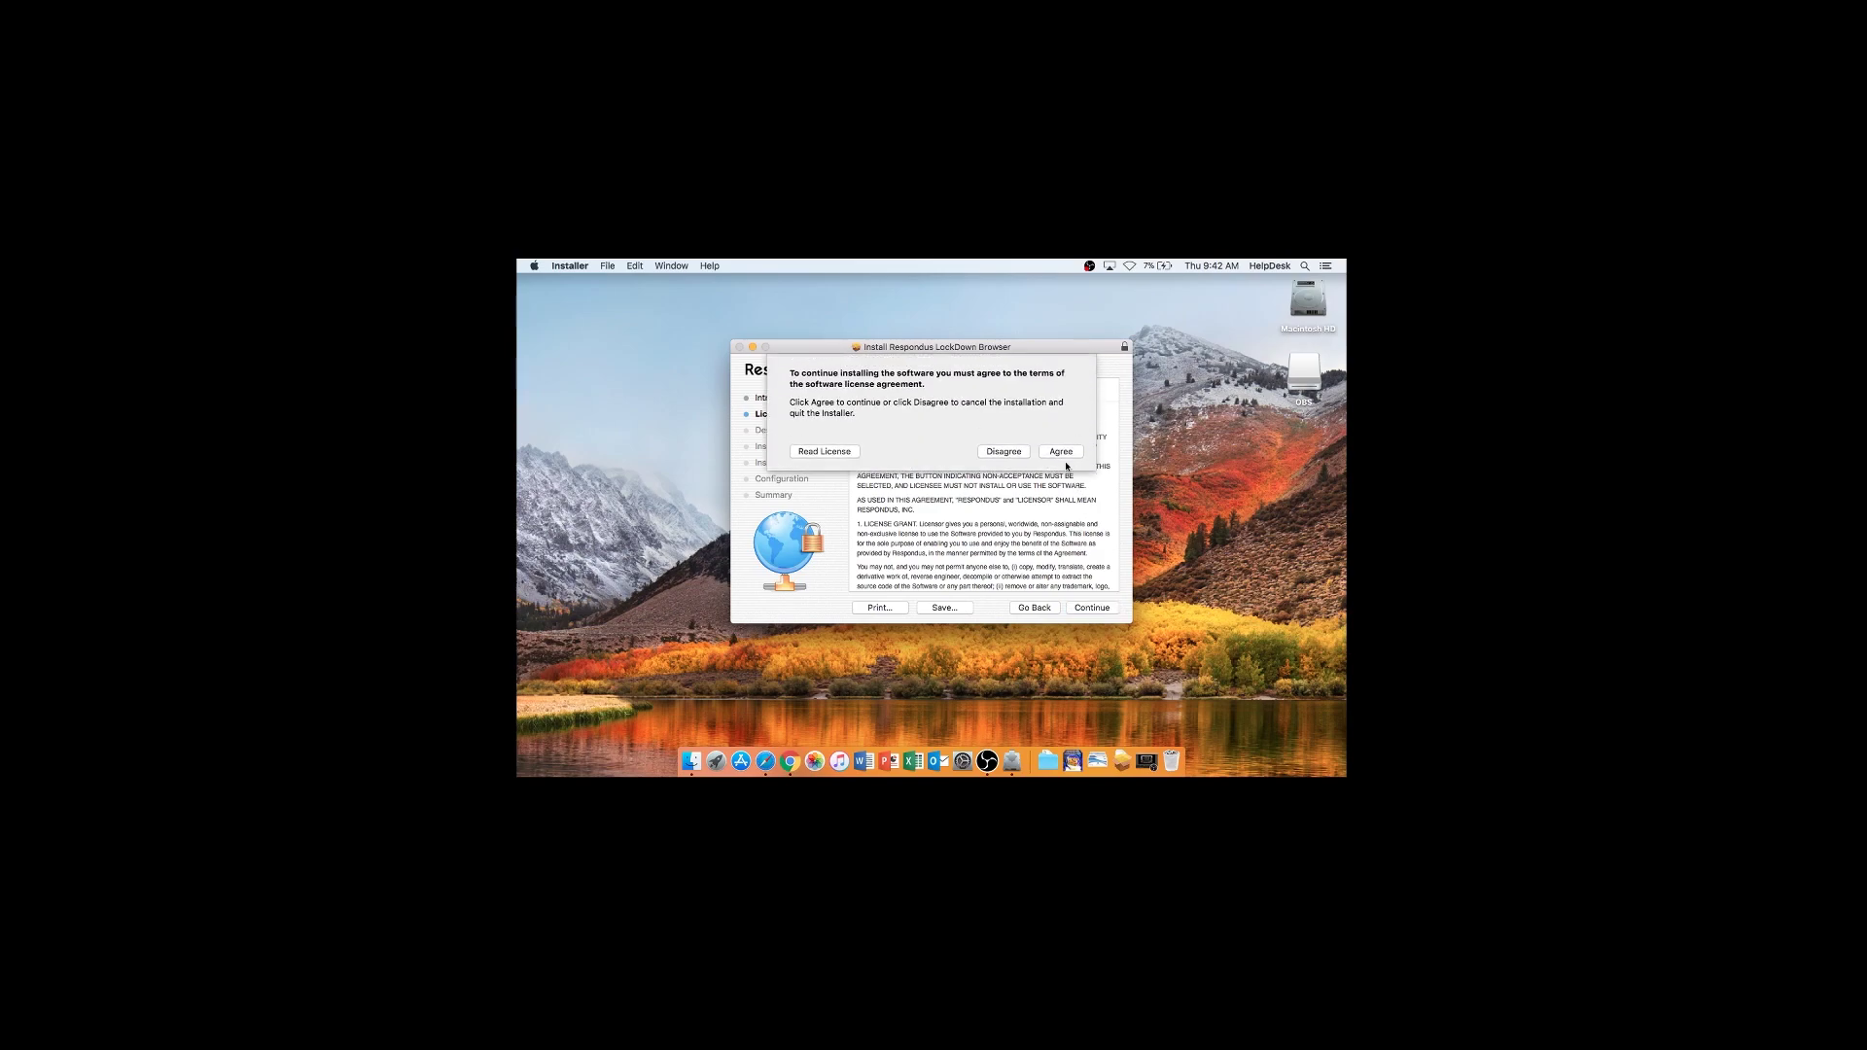
click(1058, 452)
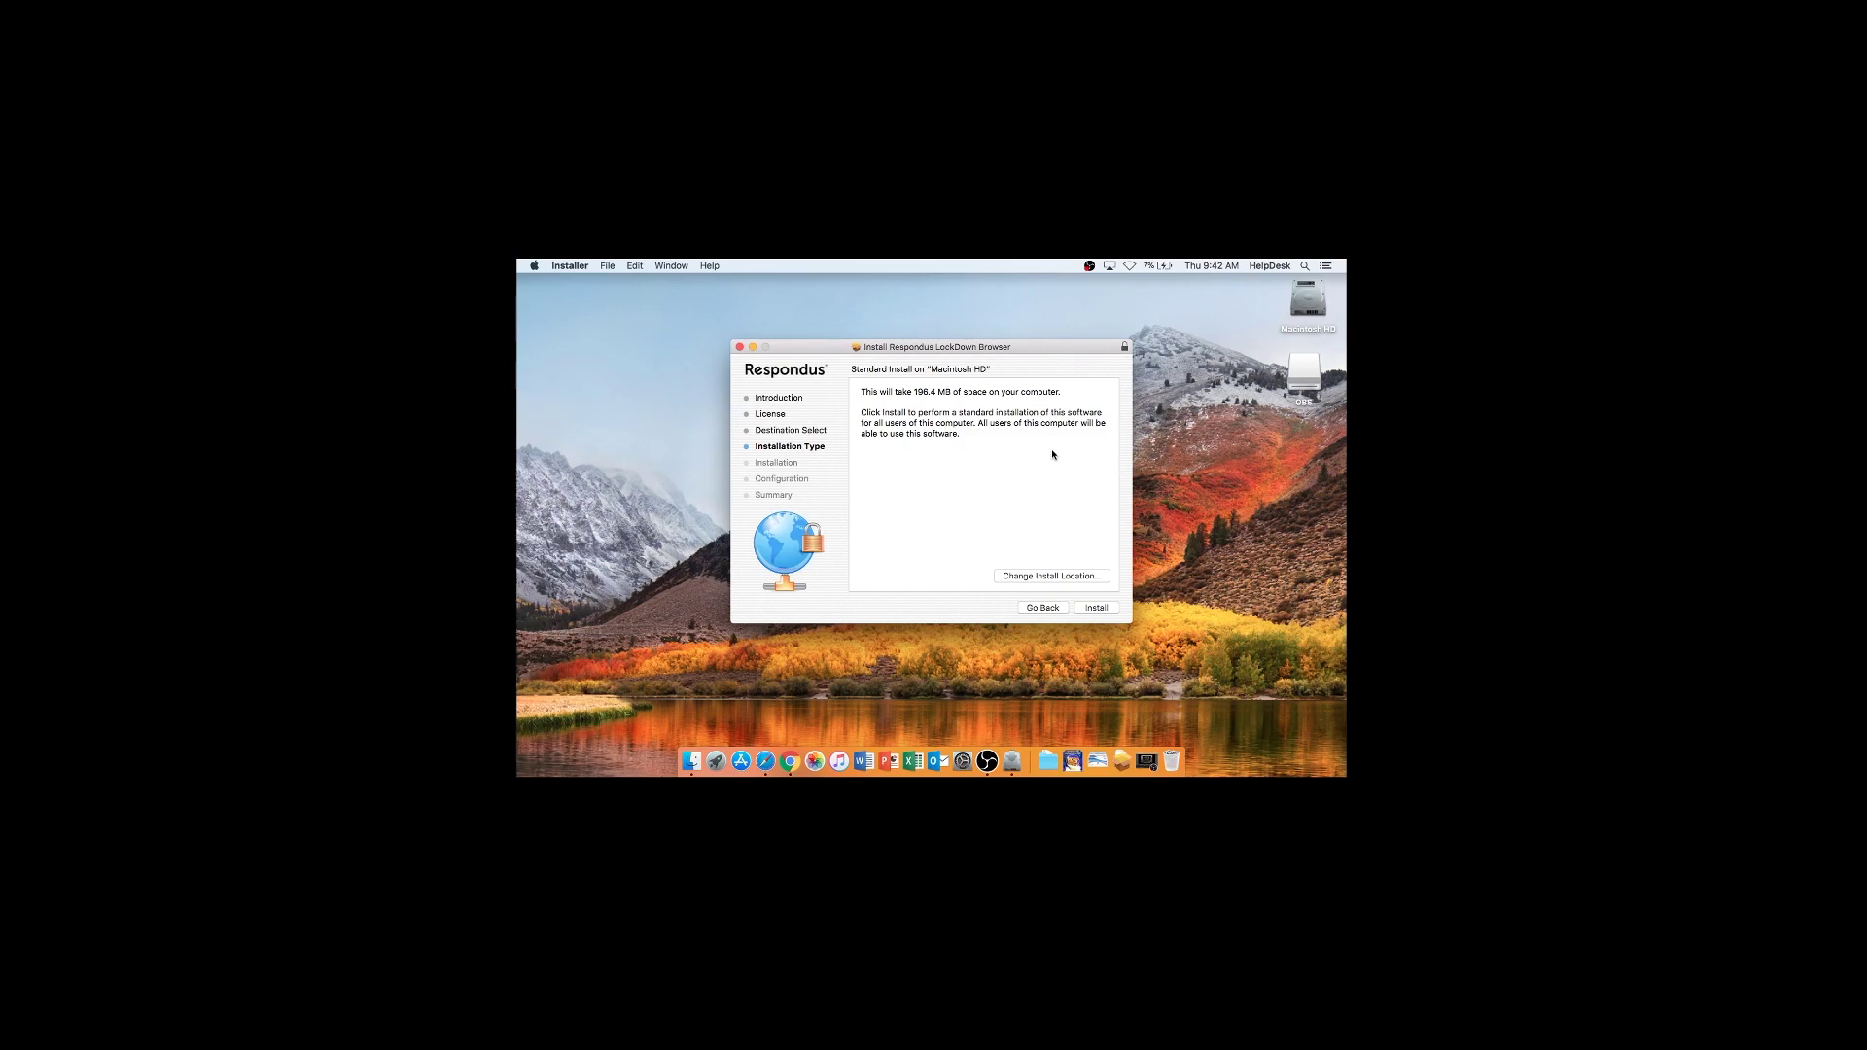
click(1090, 610)
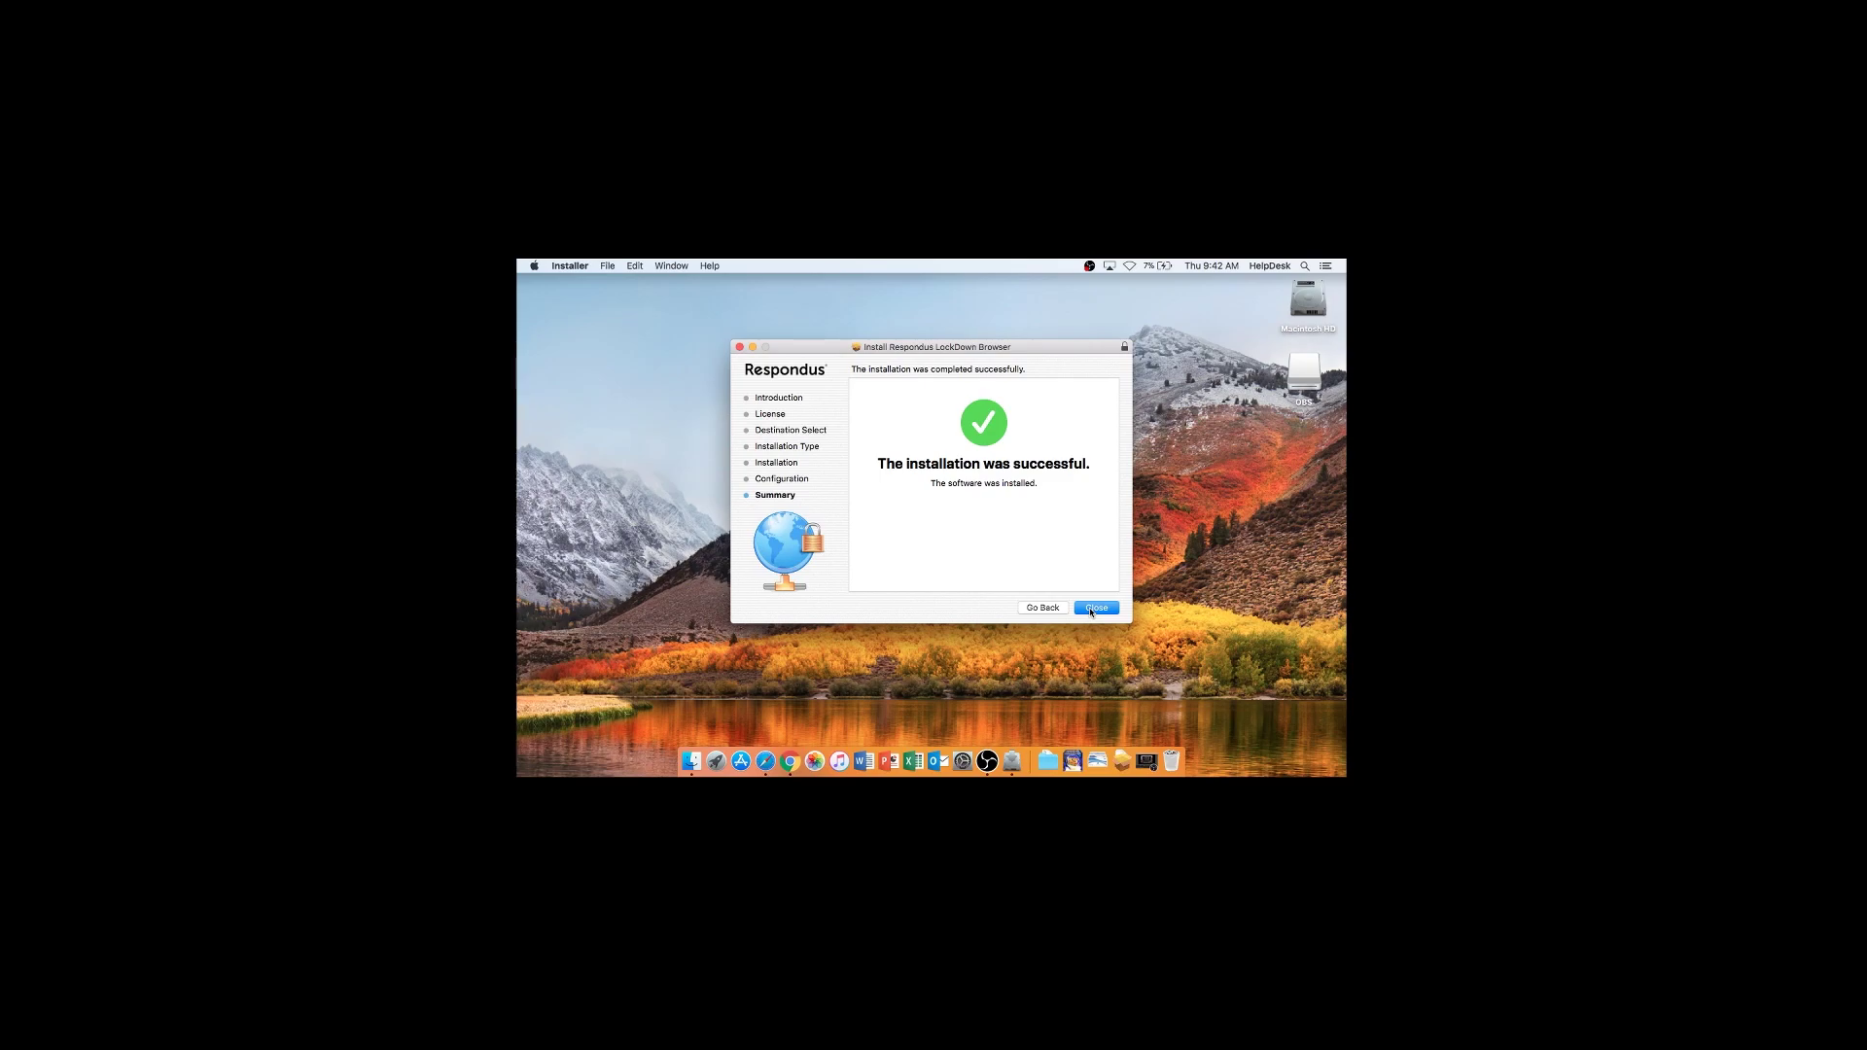
click(1090, 610)
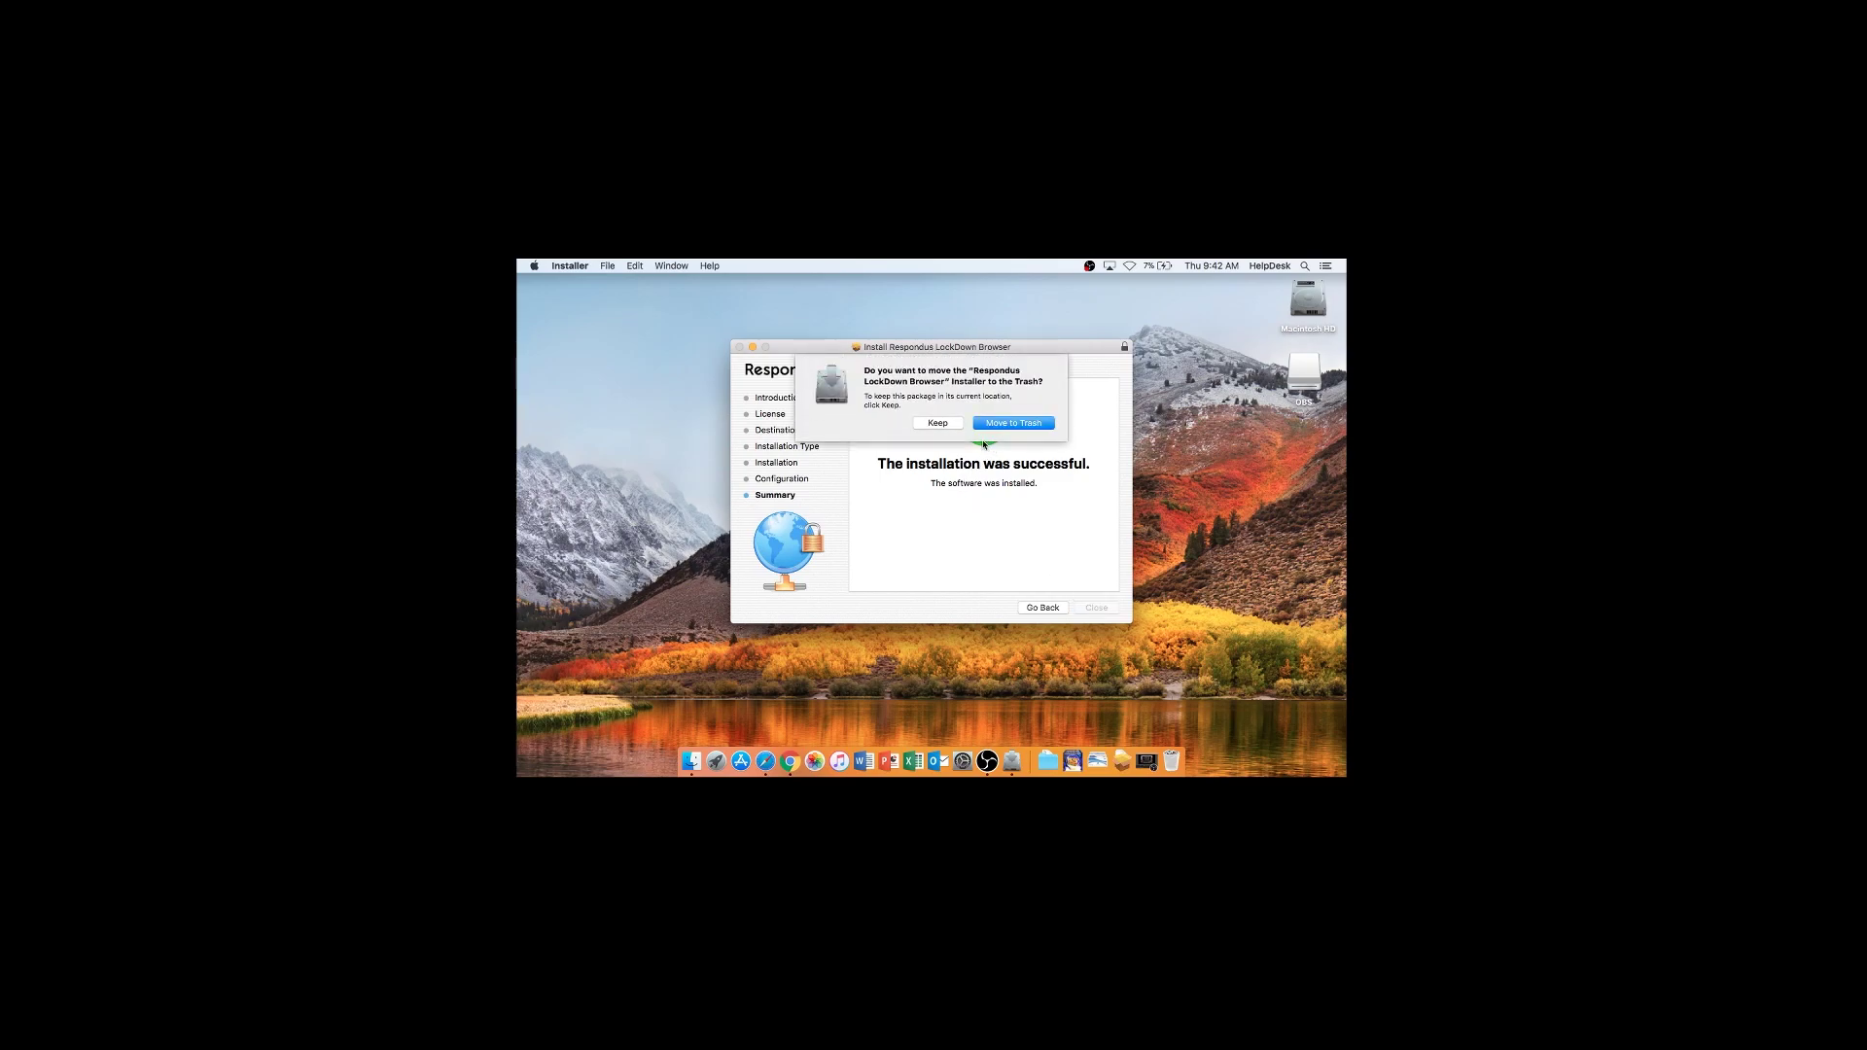
click(939, 423)
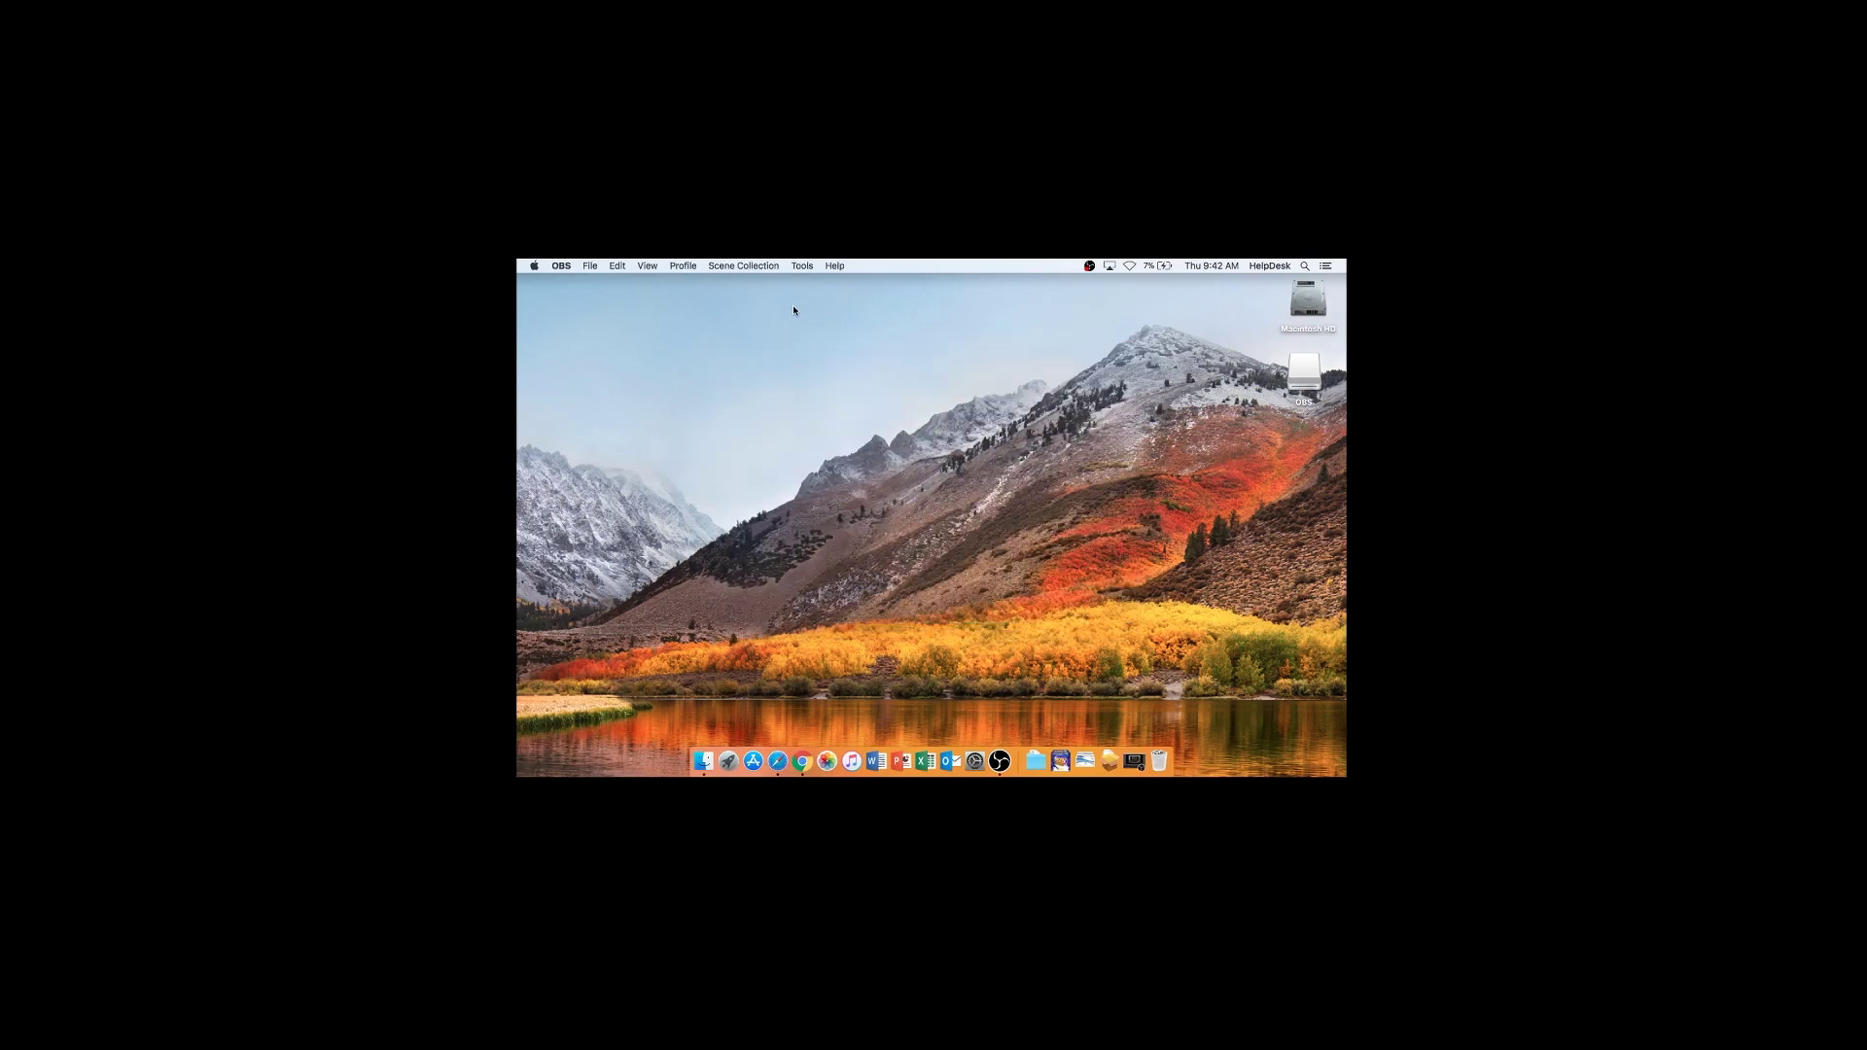
Step: Open the Applications folder in Finder through the Go menu
click(796, 331)
click(687, 266)
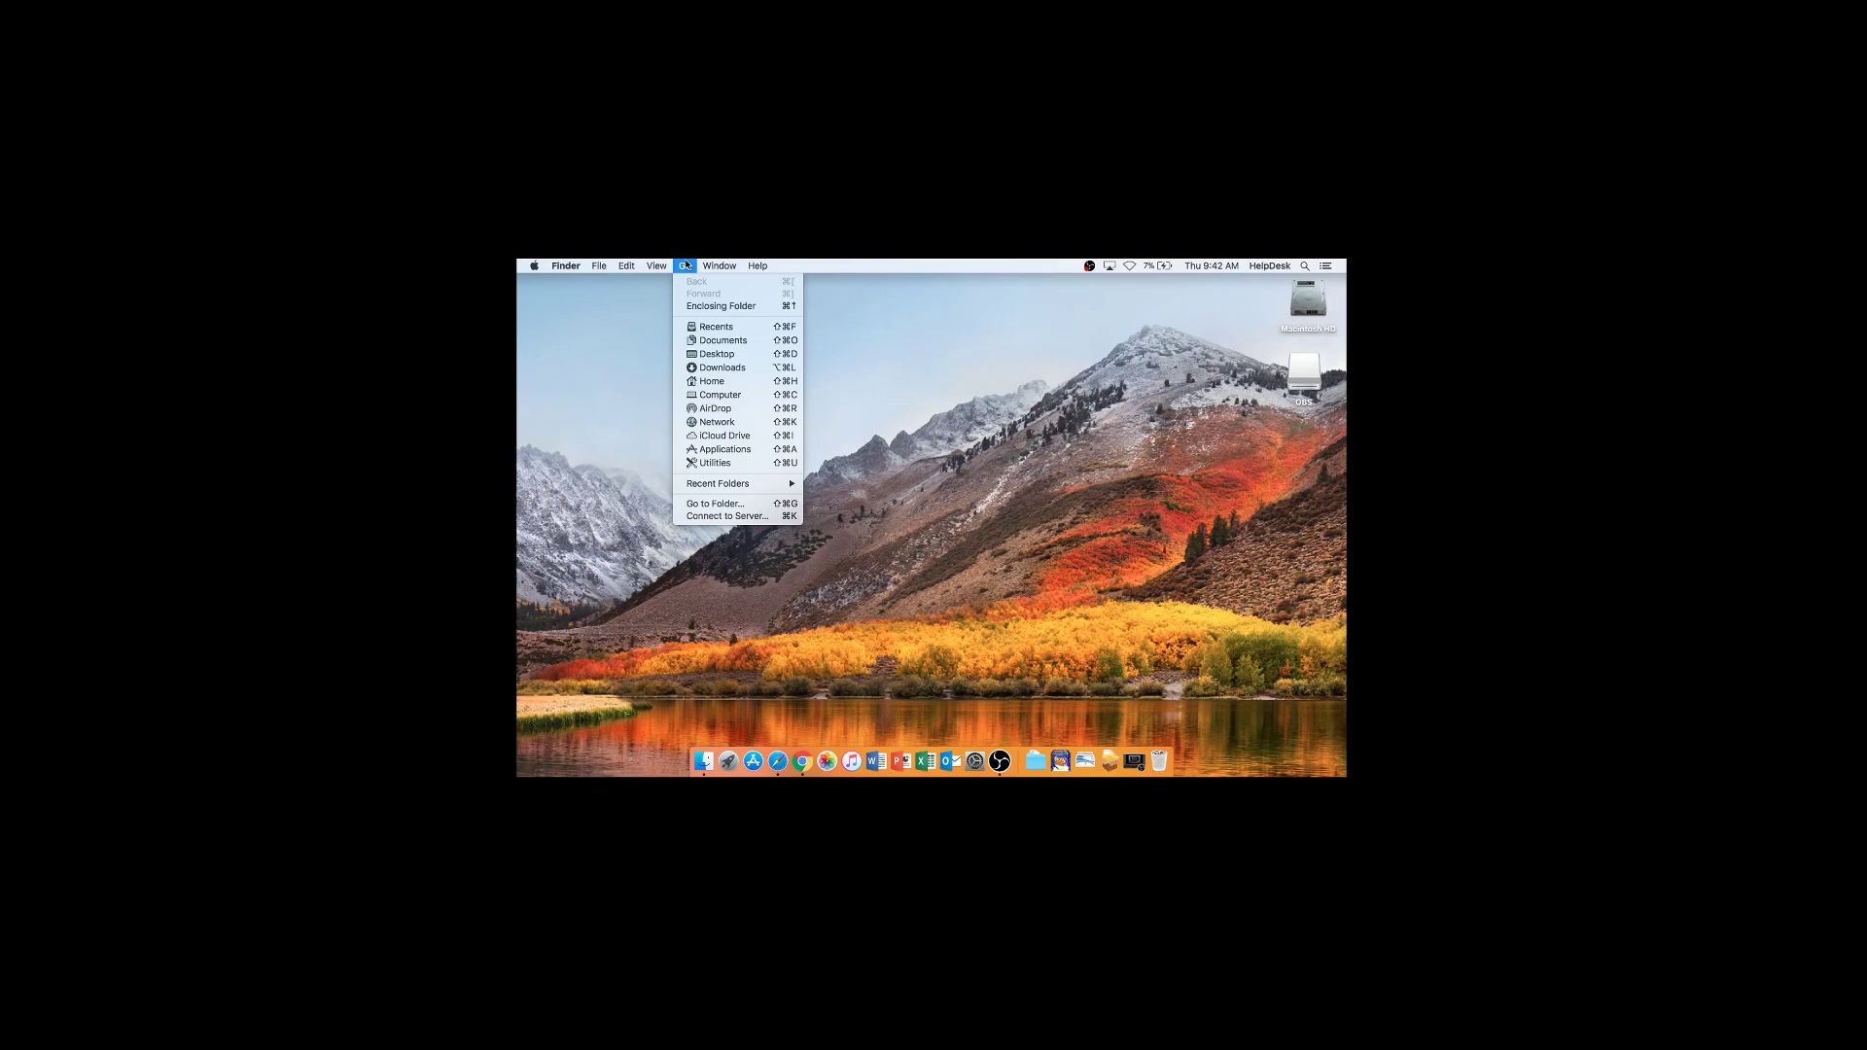
click(687, 266)
click(686, 267)
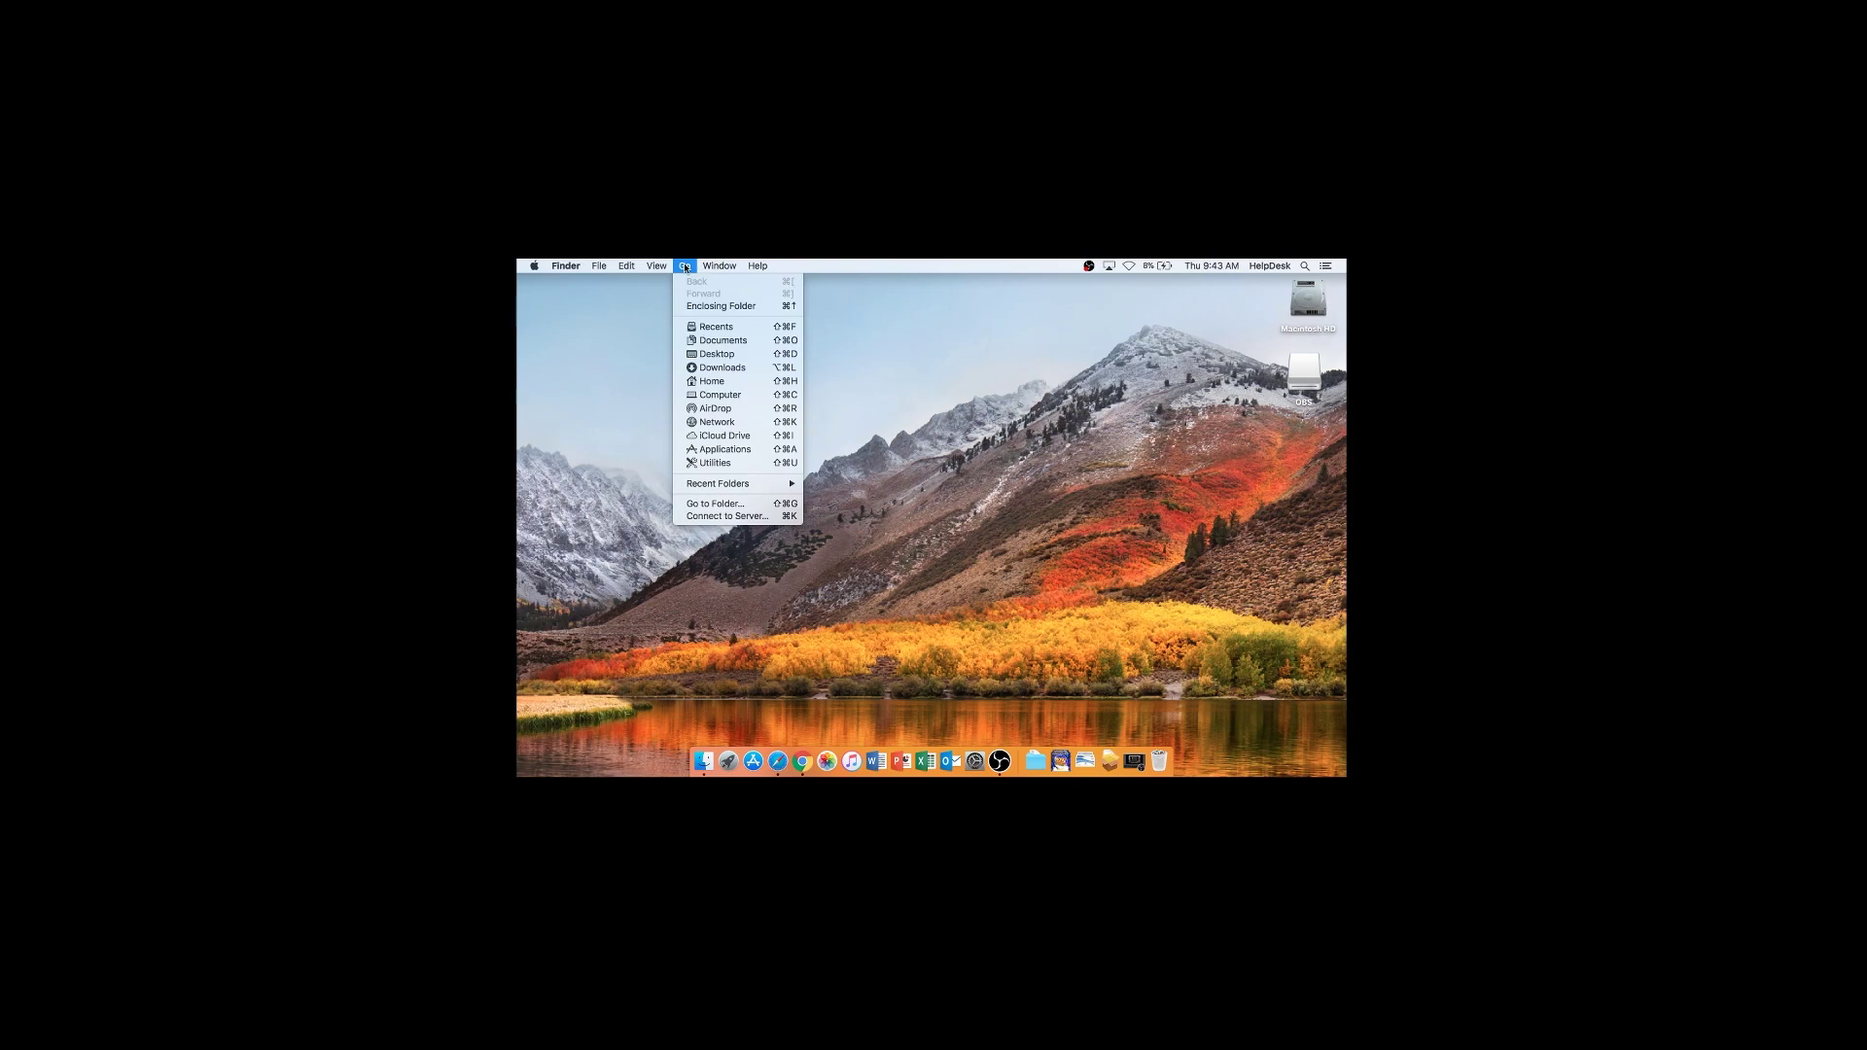
click(720, 450)
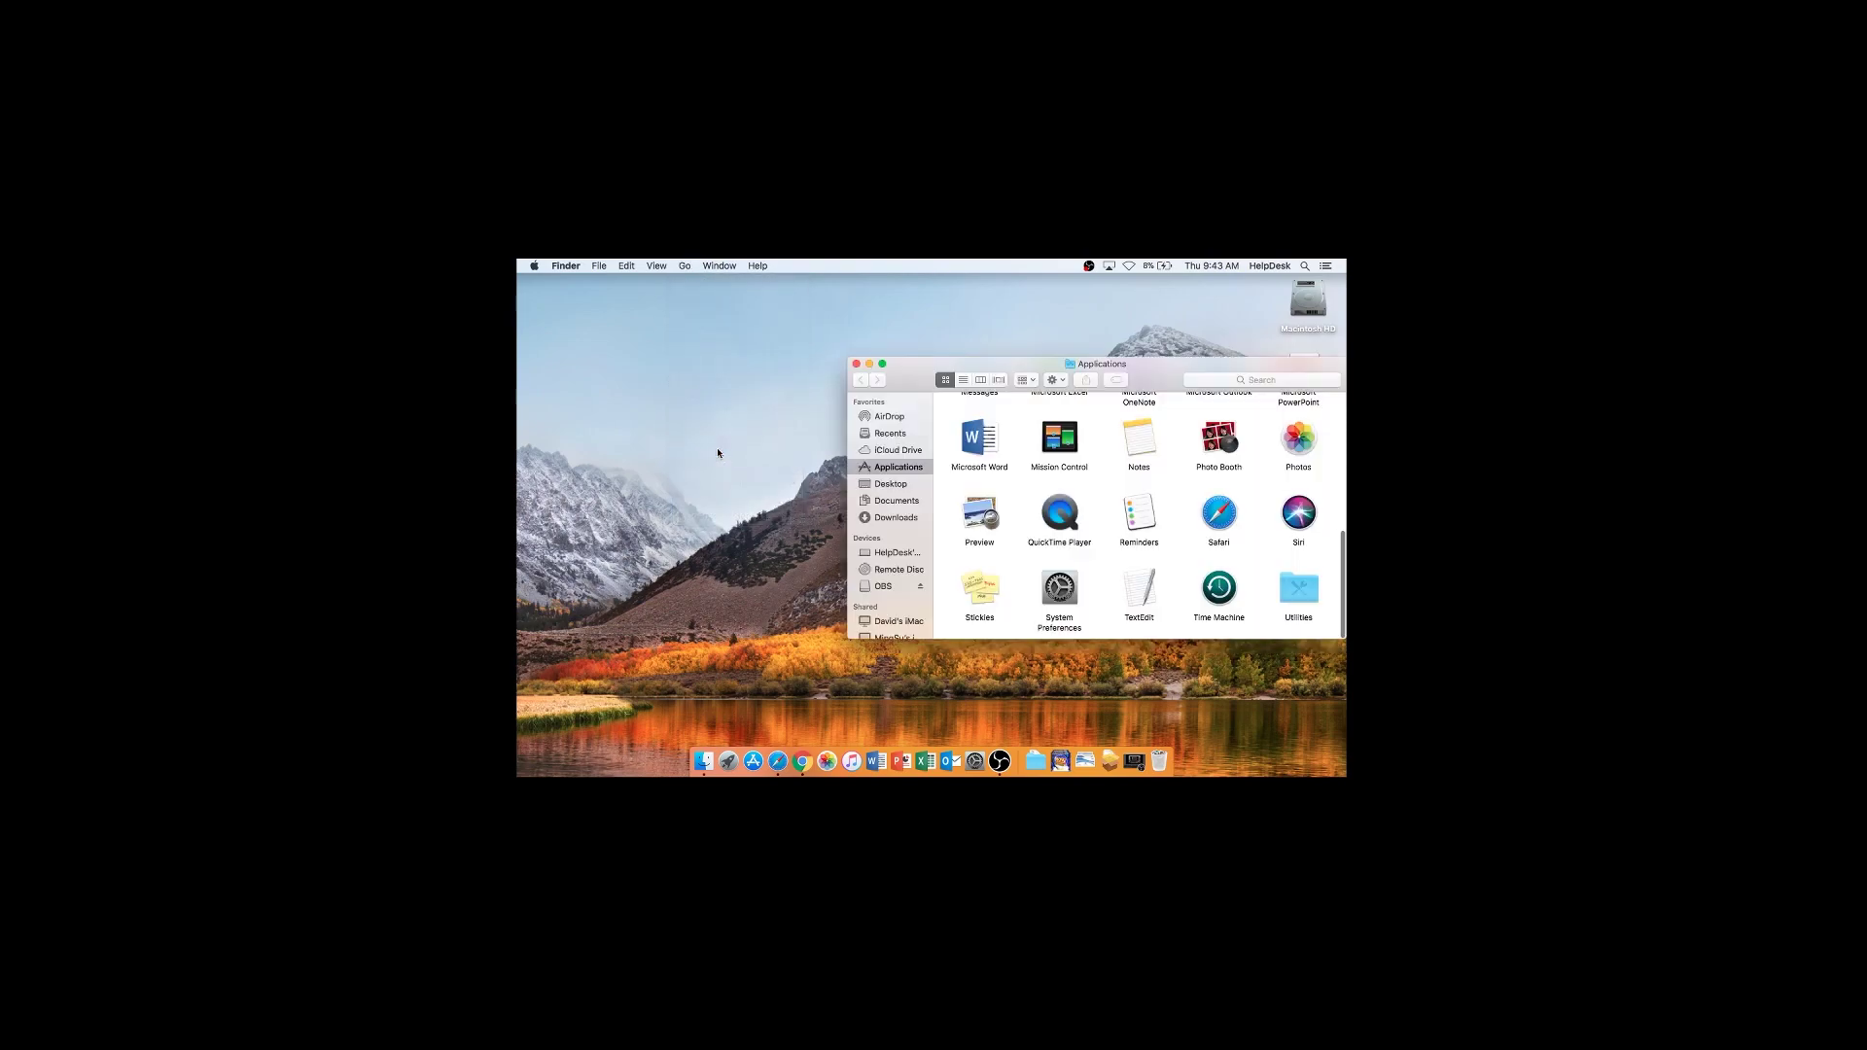
drag(1126, 371, 1063, 352)
Step: Search Finder for "lockdown" and select the LockDown Browser app
click(1124, 366)
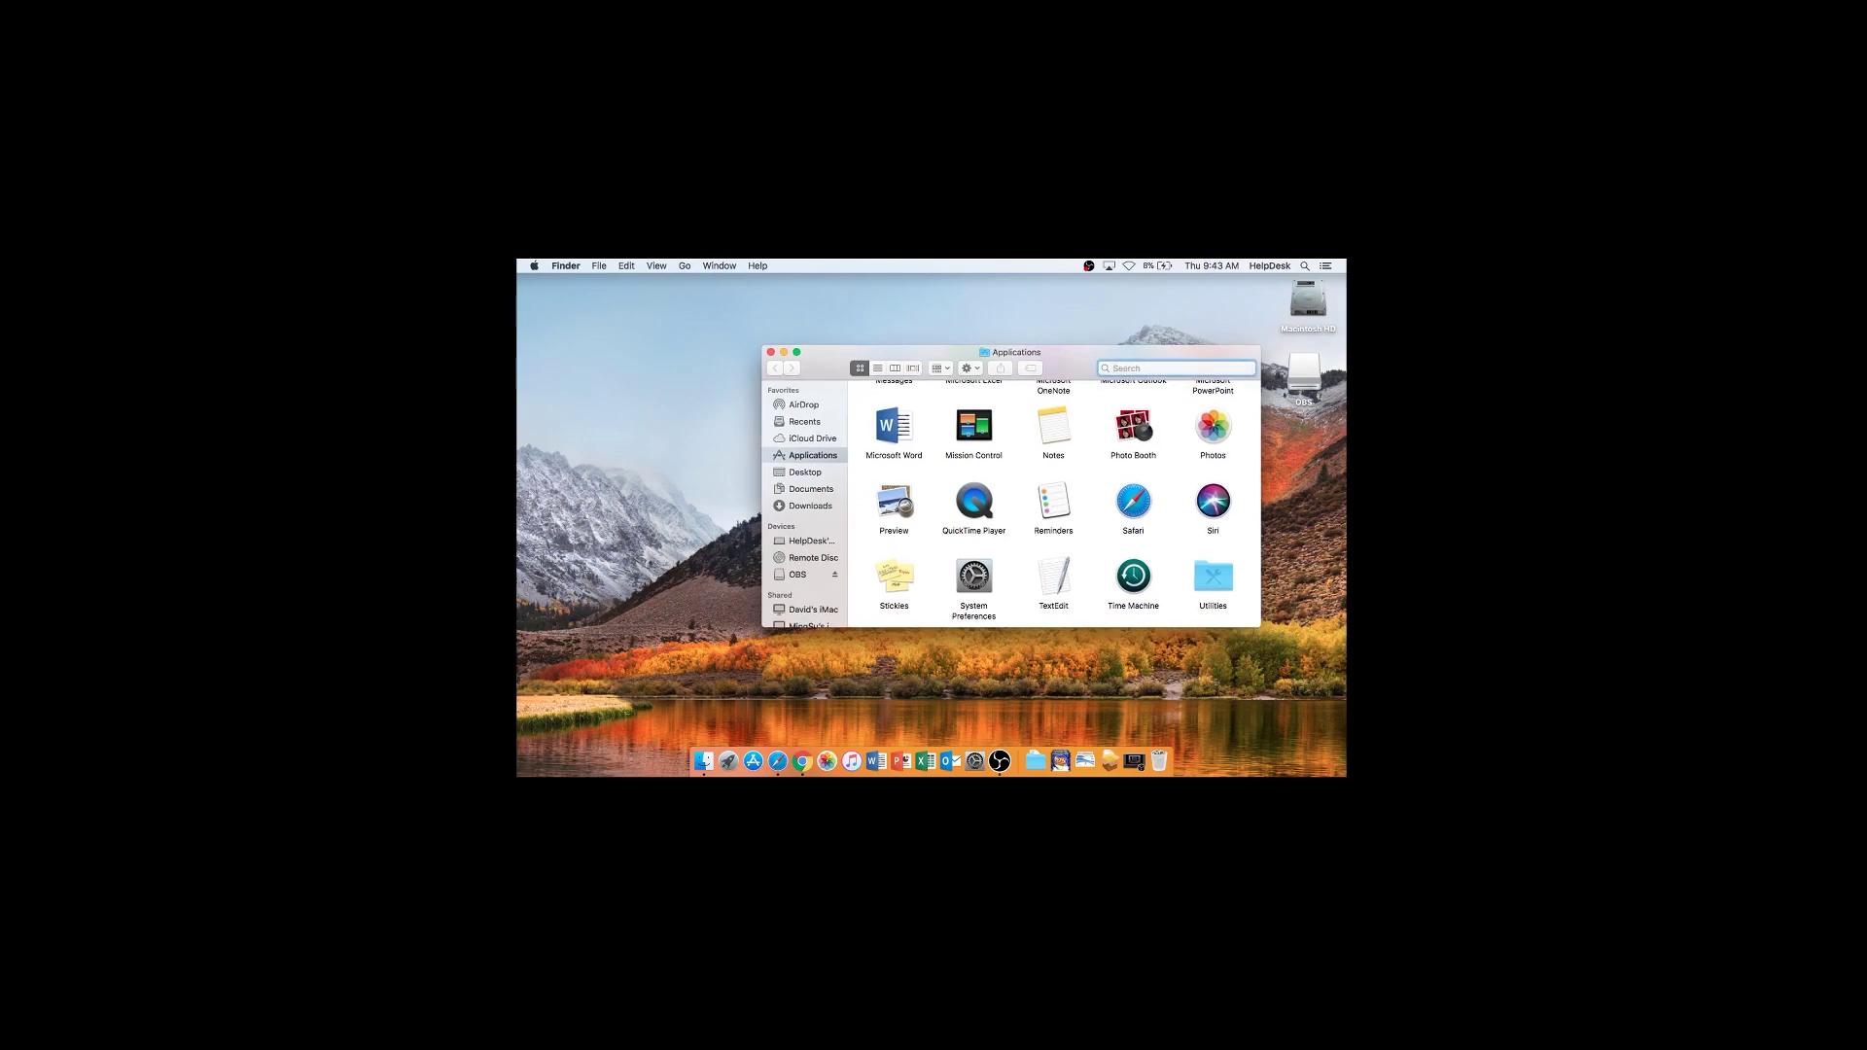
text(lock)
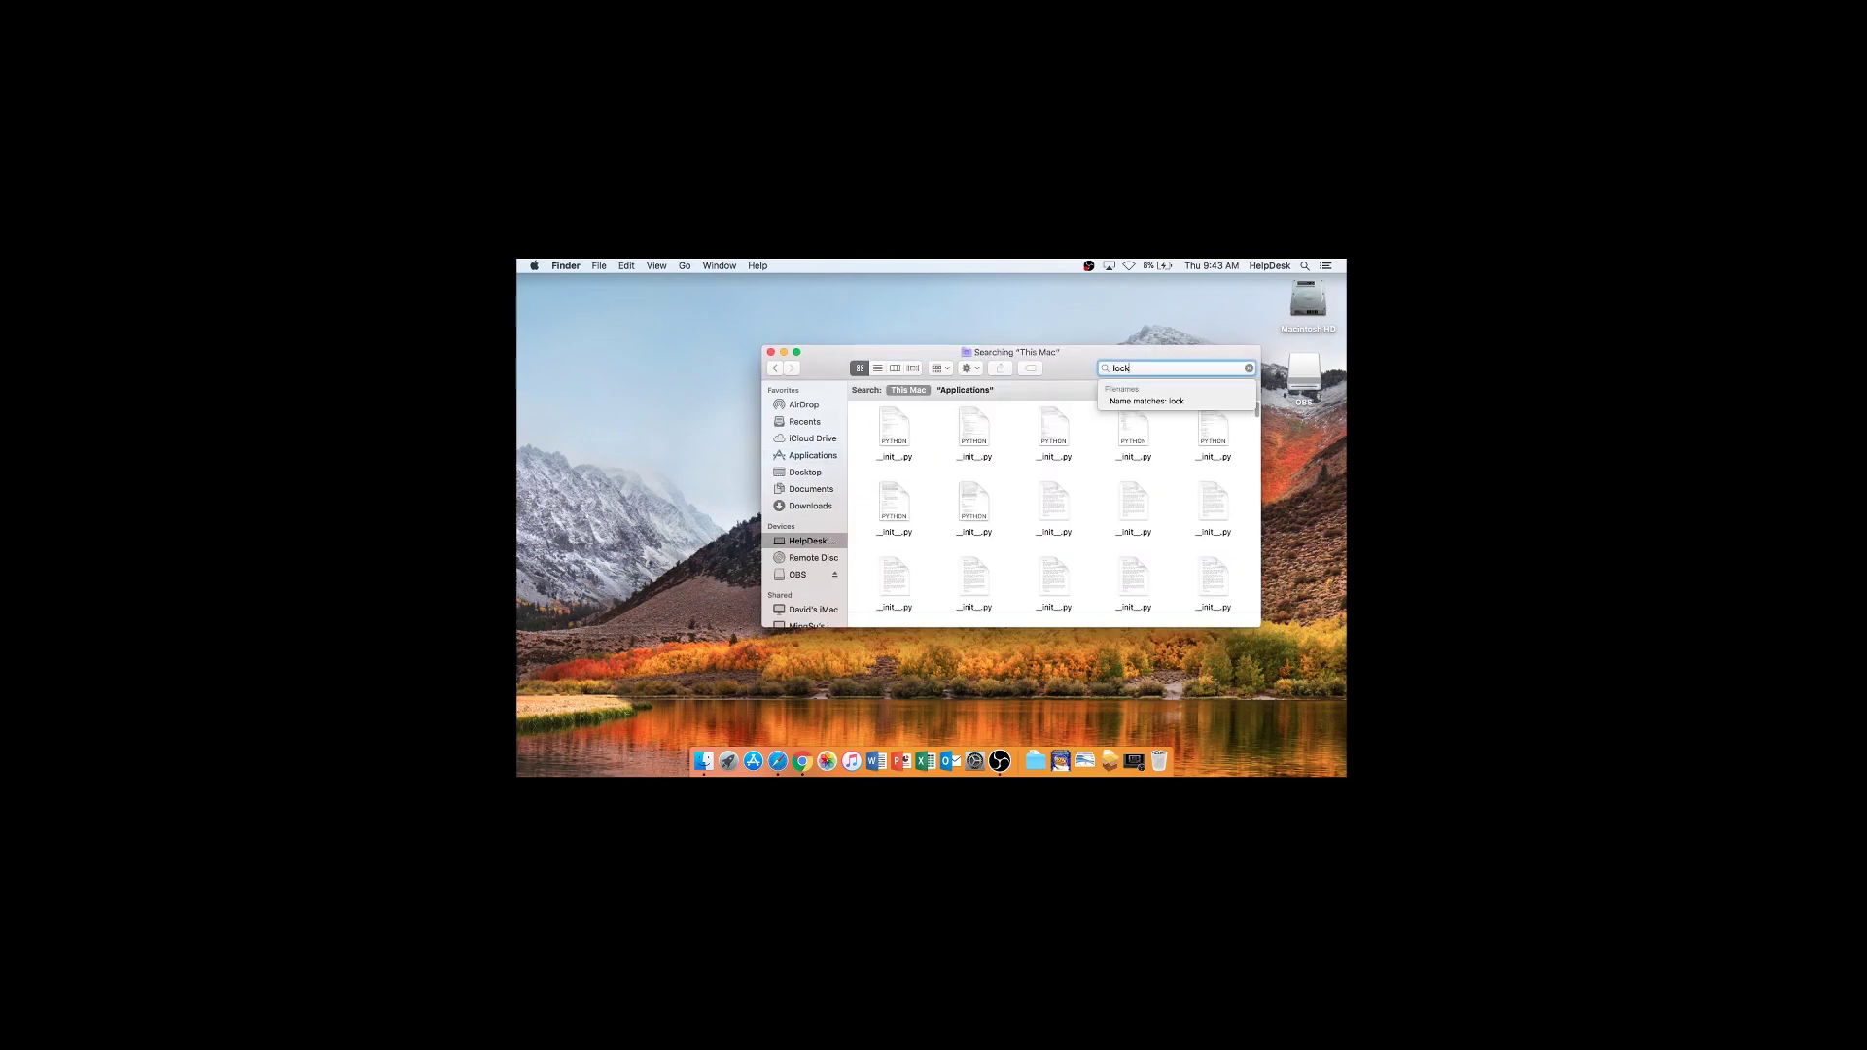
text(down)
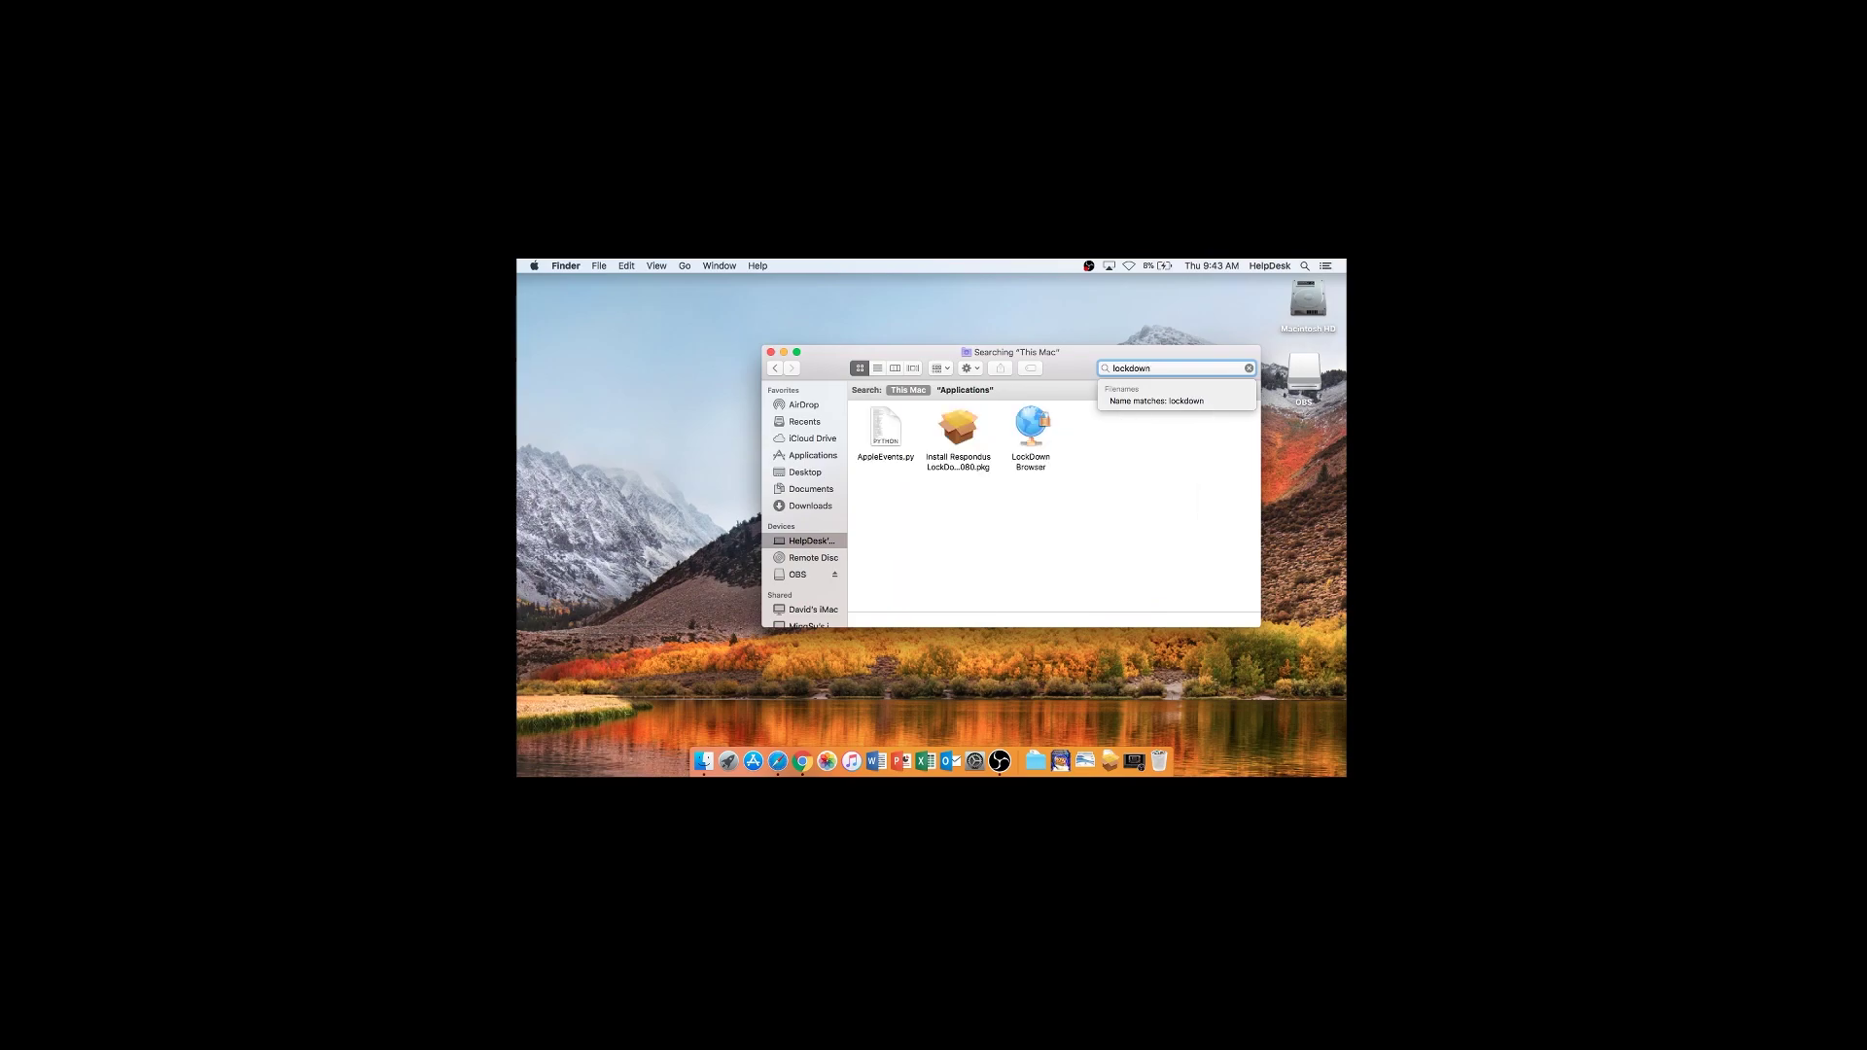
click(1098, 477)
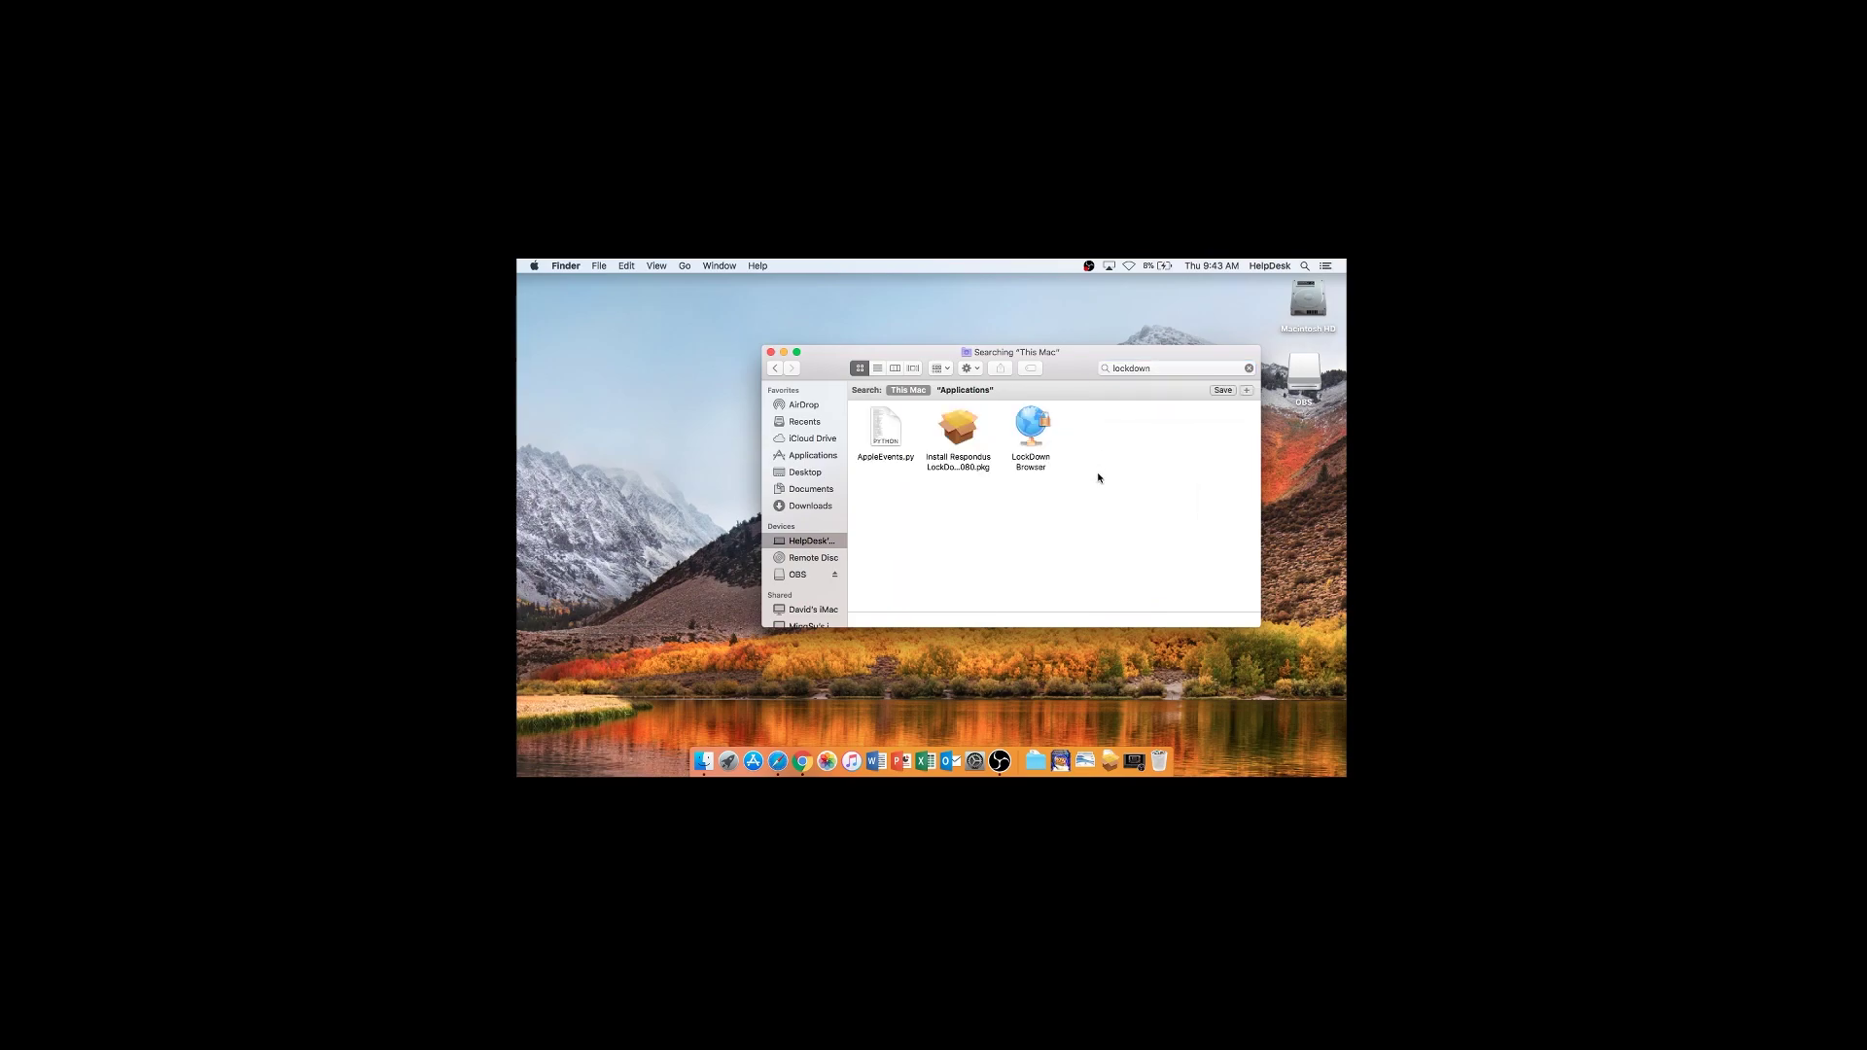
click(1031, 432)
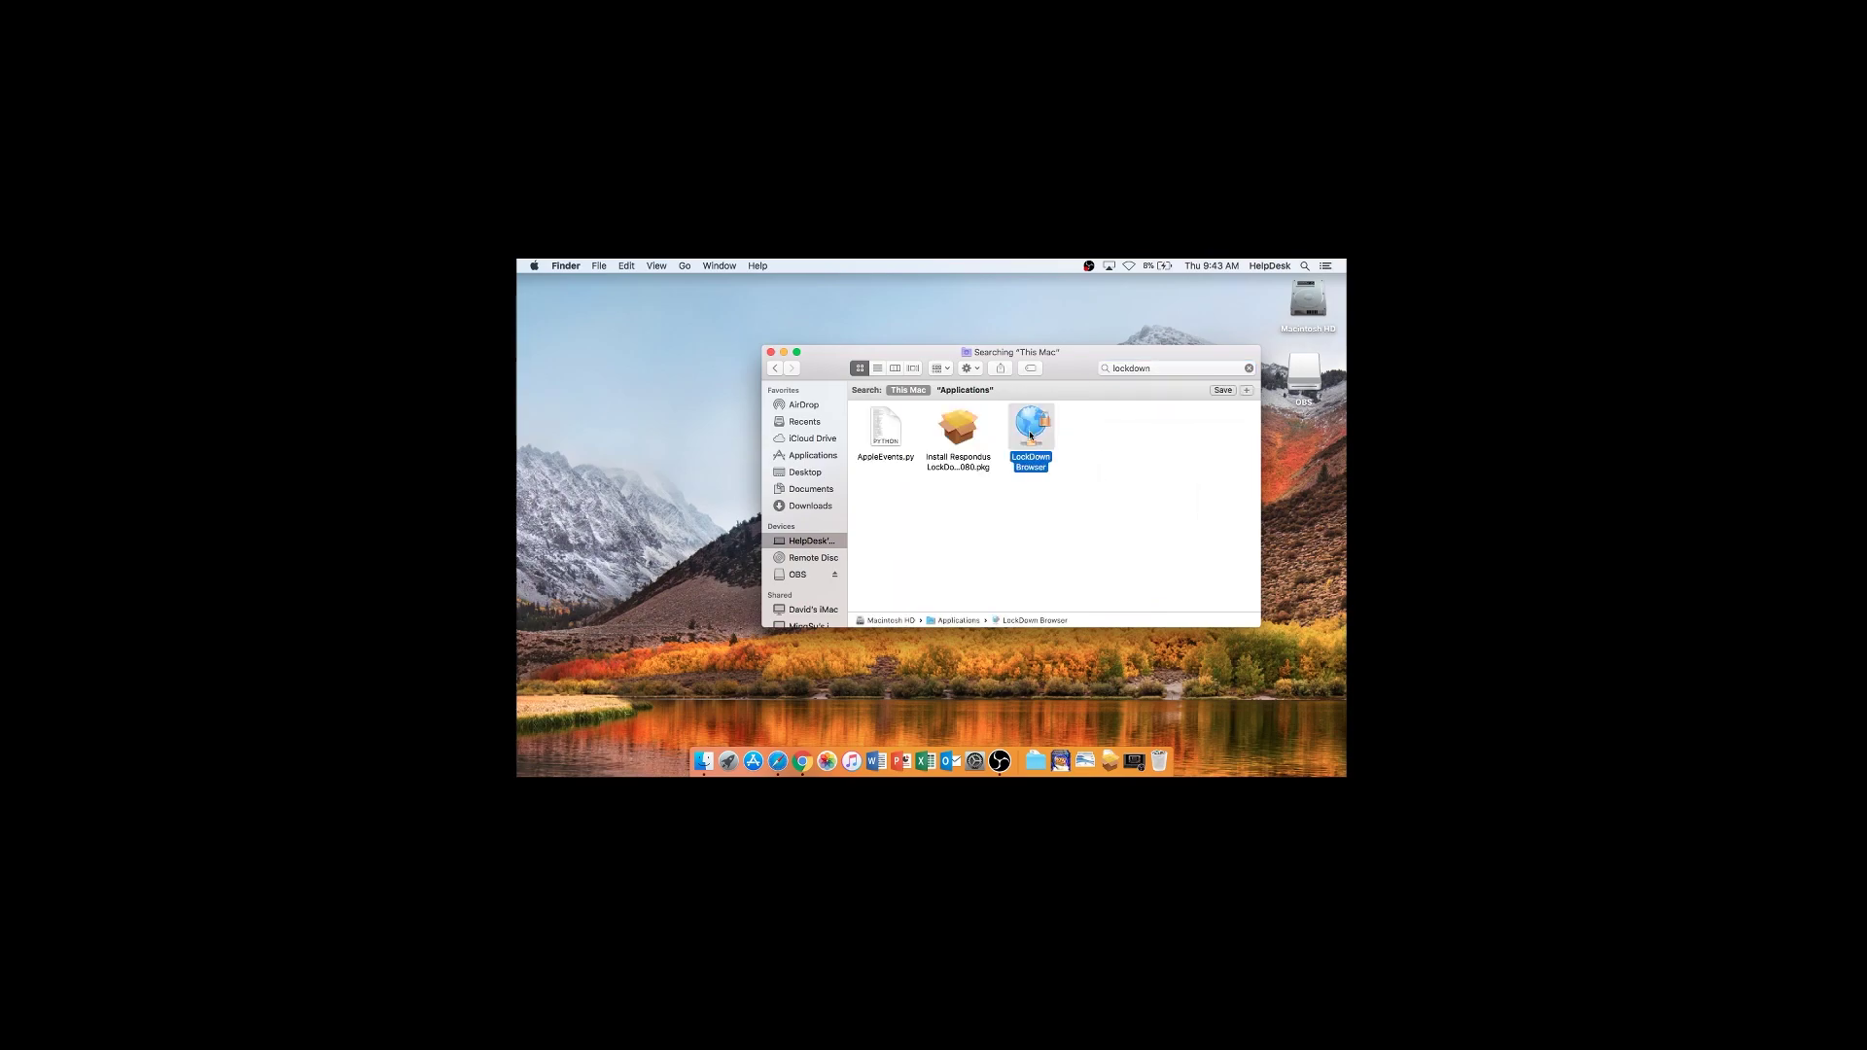